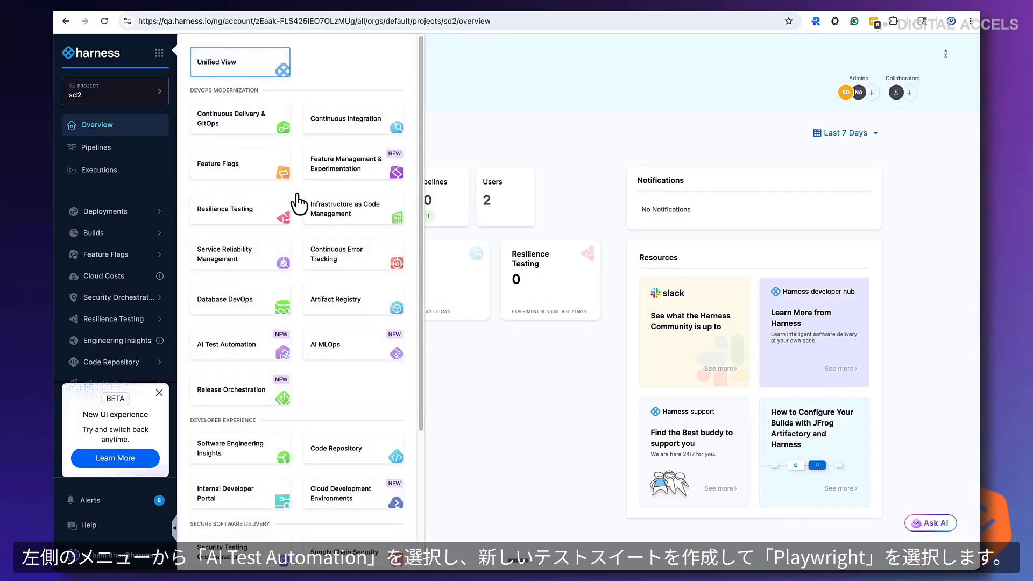
Open AI Test Automation's test suites and start creating a new Playwright suite
{"action": "left_click", "coordinate": [257, 355]}
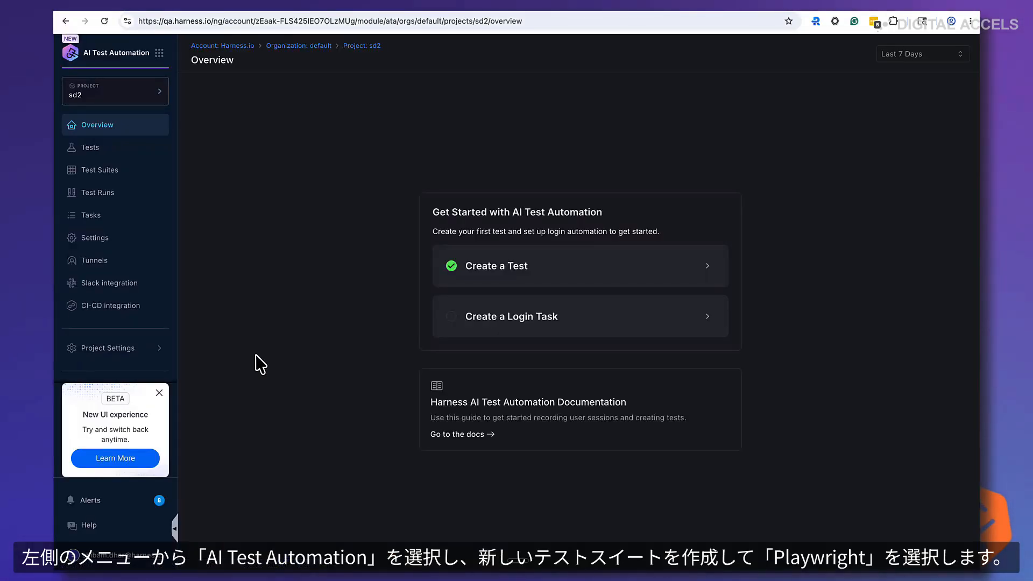
{"action": "left_click", "coordinate": [111, 180]}
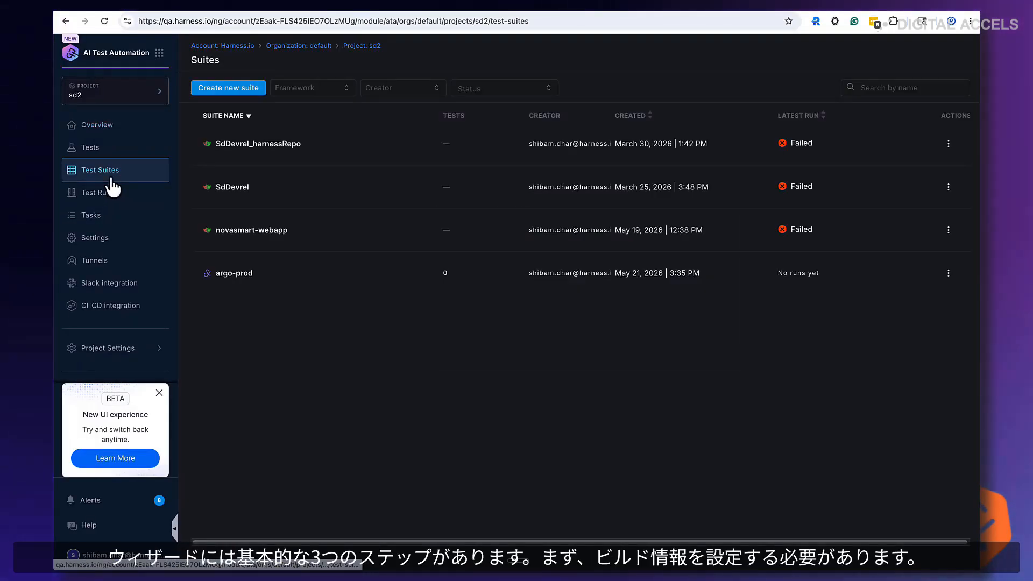
{"action": "left_click", "coordinate": [239, 92]}
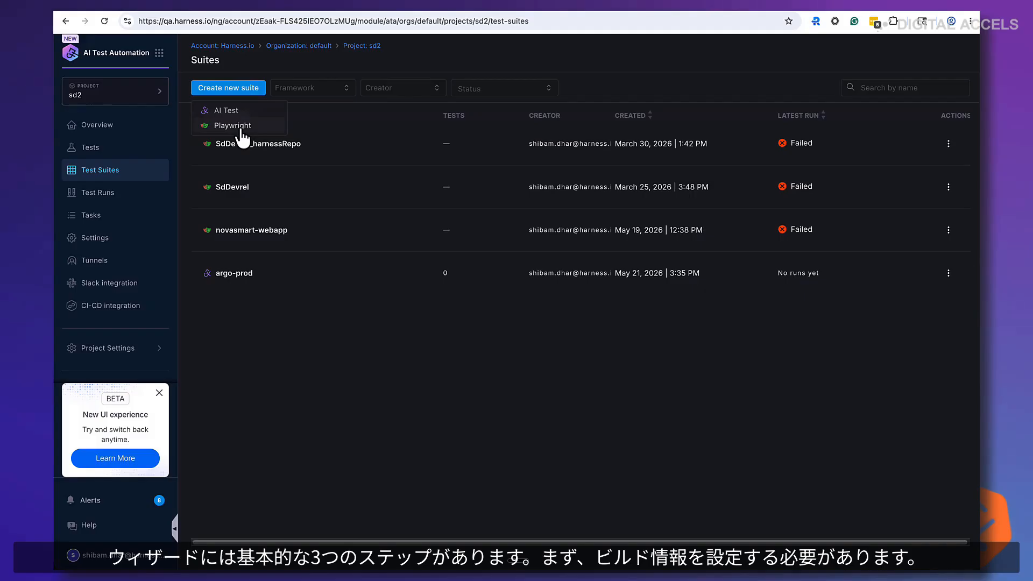
{"action": "left_click", "coordinate": [241, 127]}
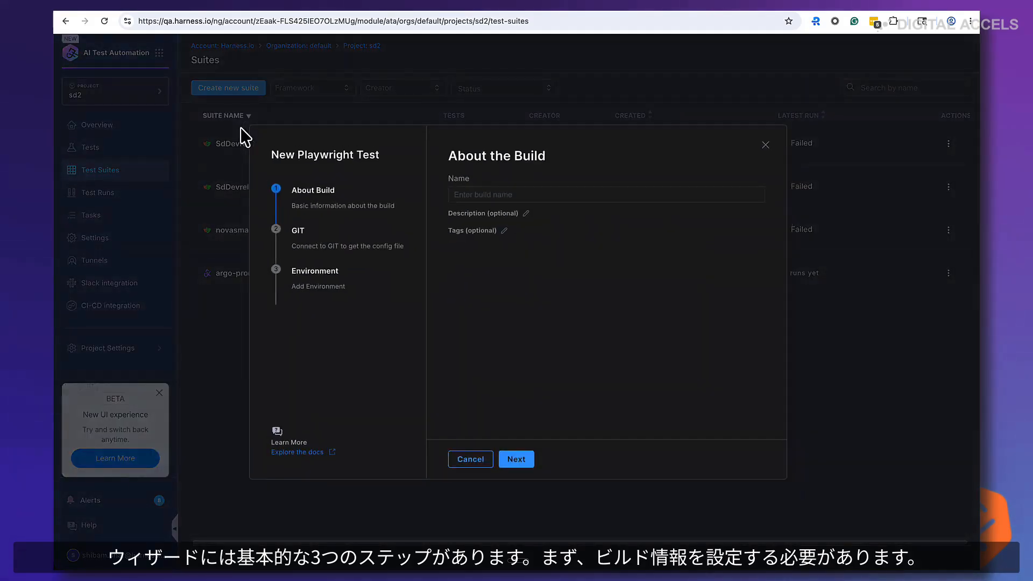
Name the build novasmart-webapp and continue to the Git step
{"action": "left_click", "coordinate": [503, 193]}
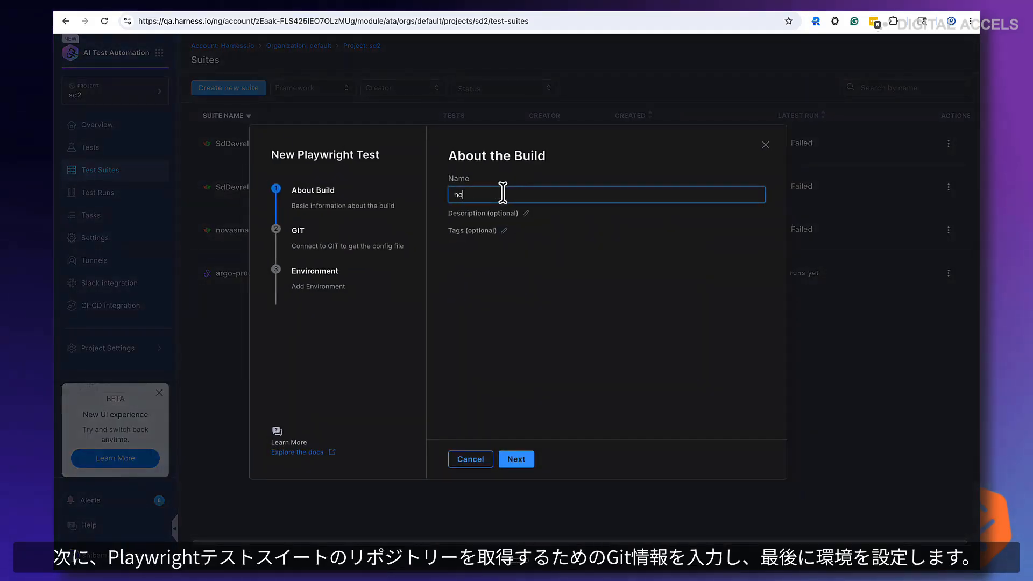
{"action": "type", "text": "novasmart-"}
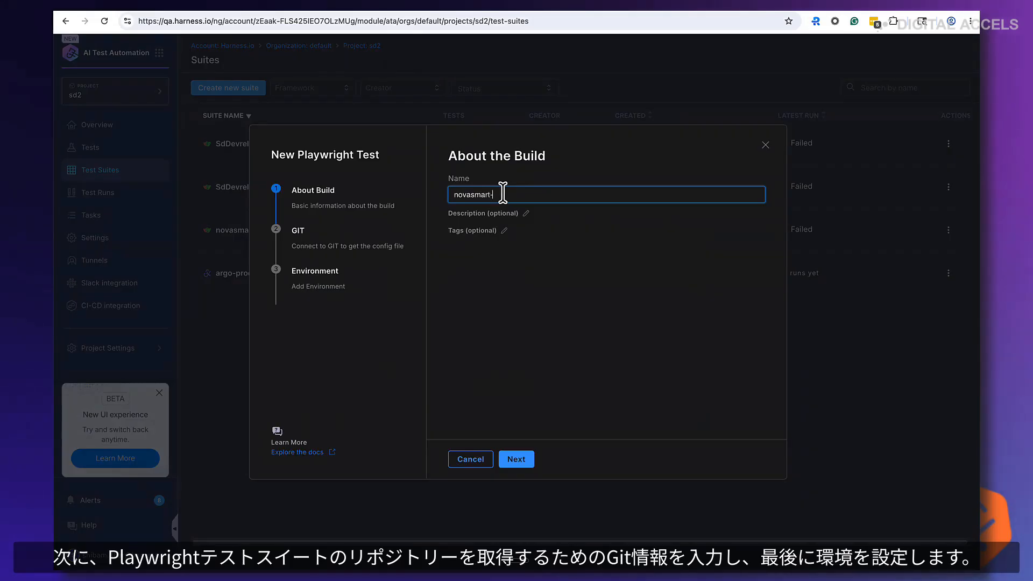
{"action": "type", "text": "webapp"}
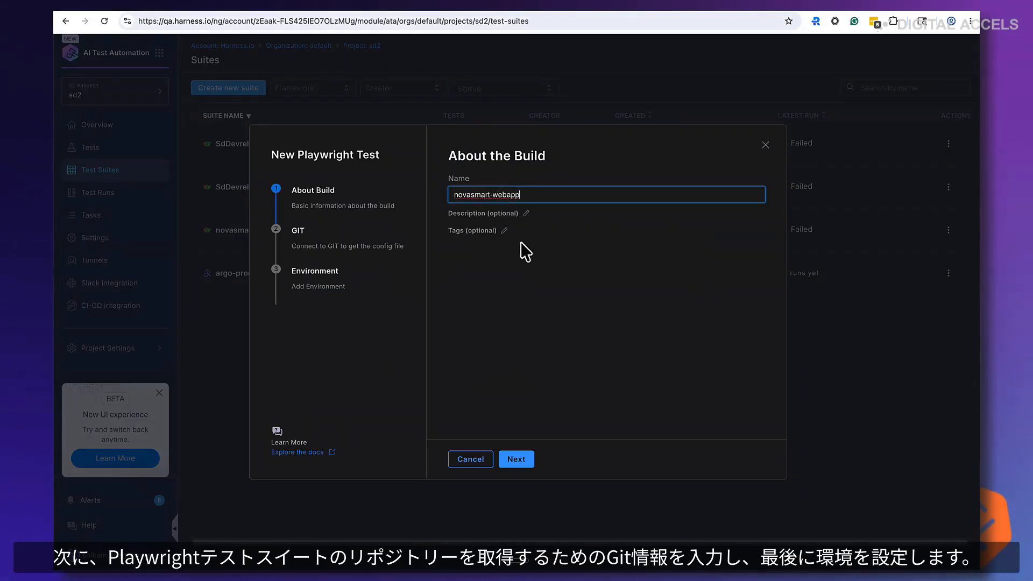
{"action": "left_click", "coordinate": [520, 466]}
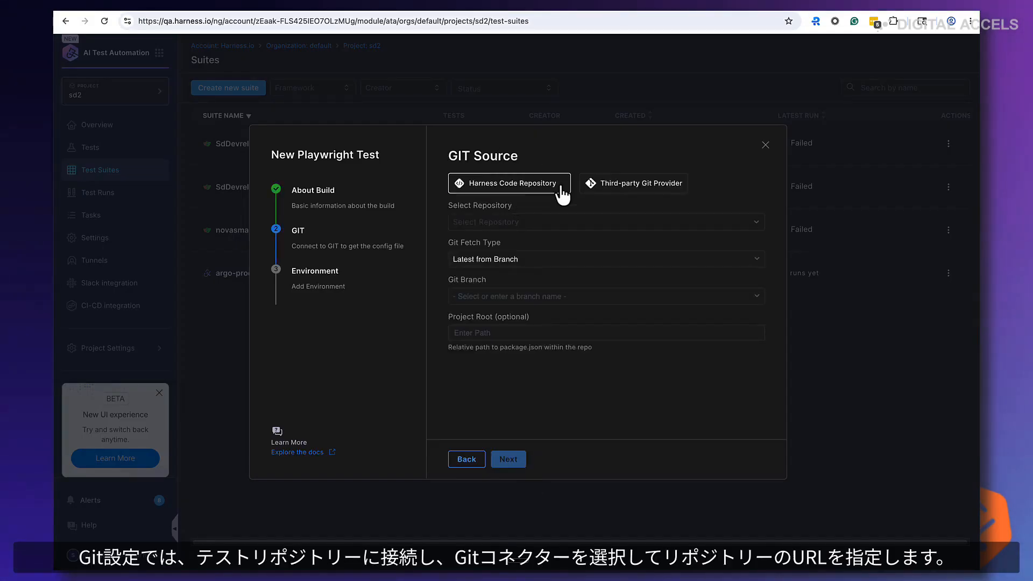
Choose Harness Code Repository as the Git source and select the novasmart-app-testing repository
{"action": "left_click", "coordinate": [625, 186]}
{"action": "left_click", "coordinate": [527, 189]}
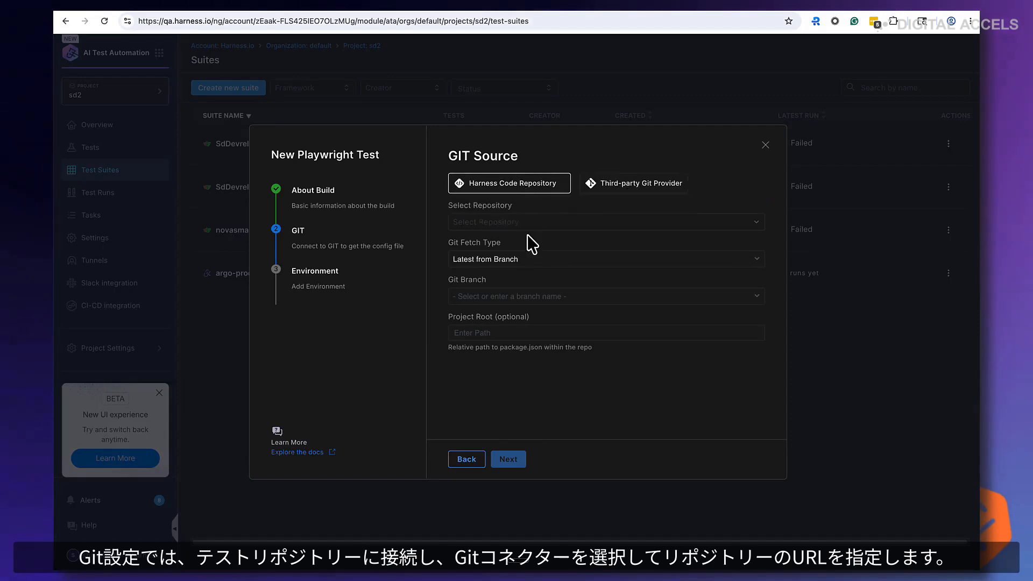
{"action": "left_click", "coordinate": [533, 225]}
{"action": "left_click", "coordinate": [423, 268]}
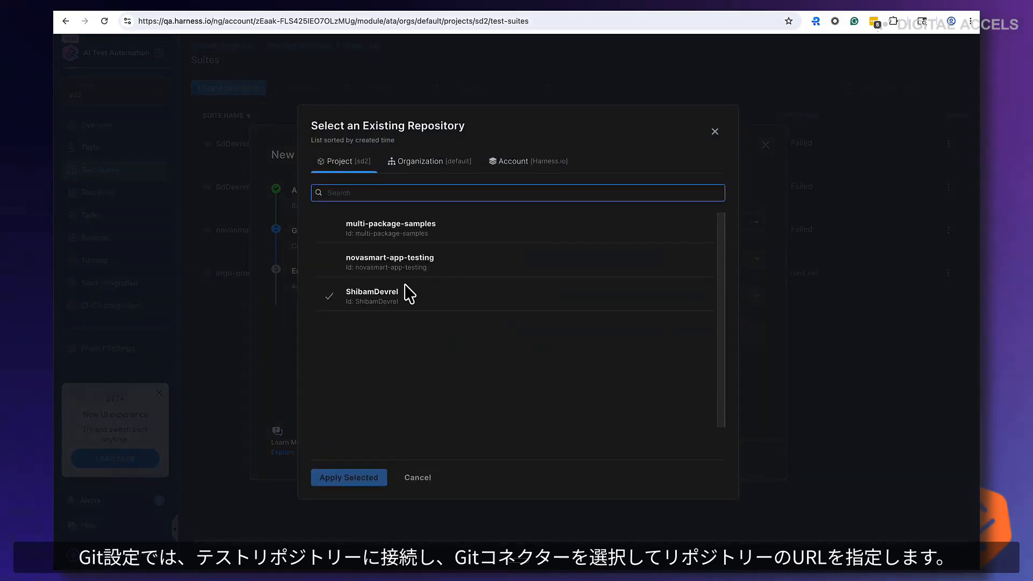
{"action": "left_click", "coordinate": [411, 265]}
{"action": "left_click", "coordinate": [362, 479]}
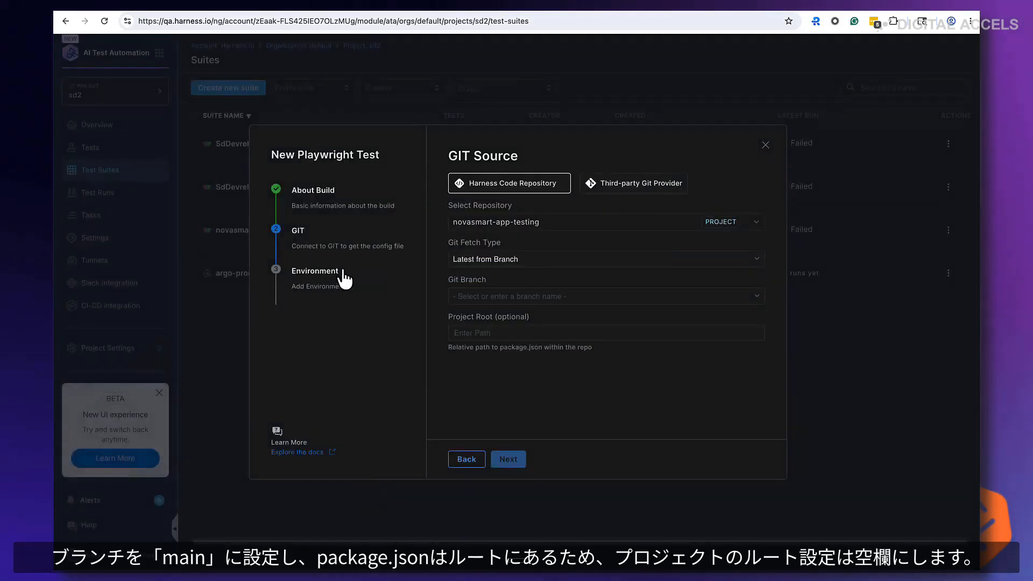
Set the Git branch to main, leave the project root empty, and continue to the environment step
{"action": "left_click", "coordinate": [478, 299]}
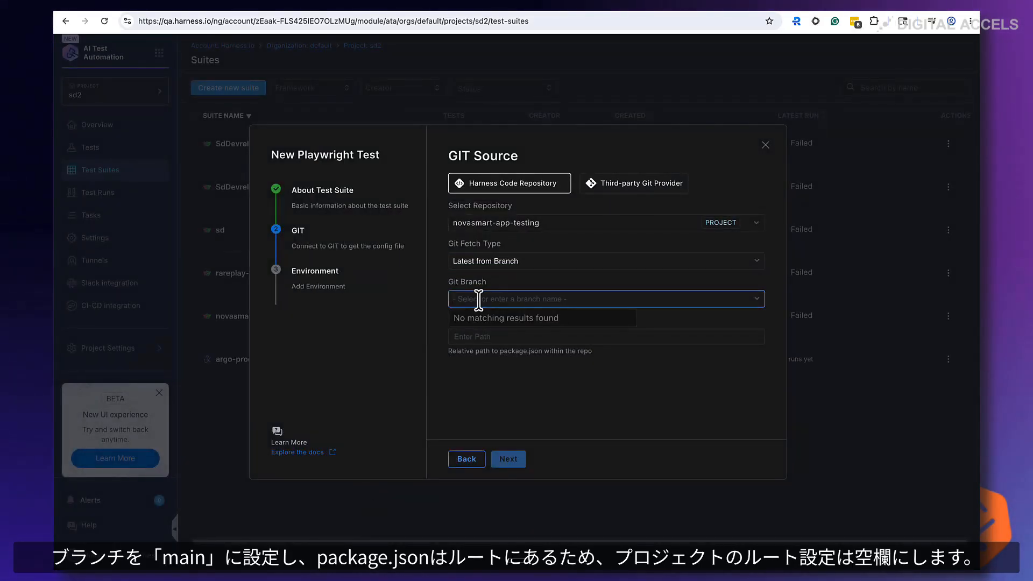
{"action": "type", "text": "main"}
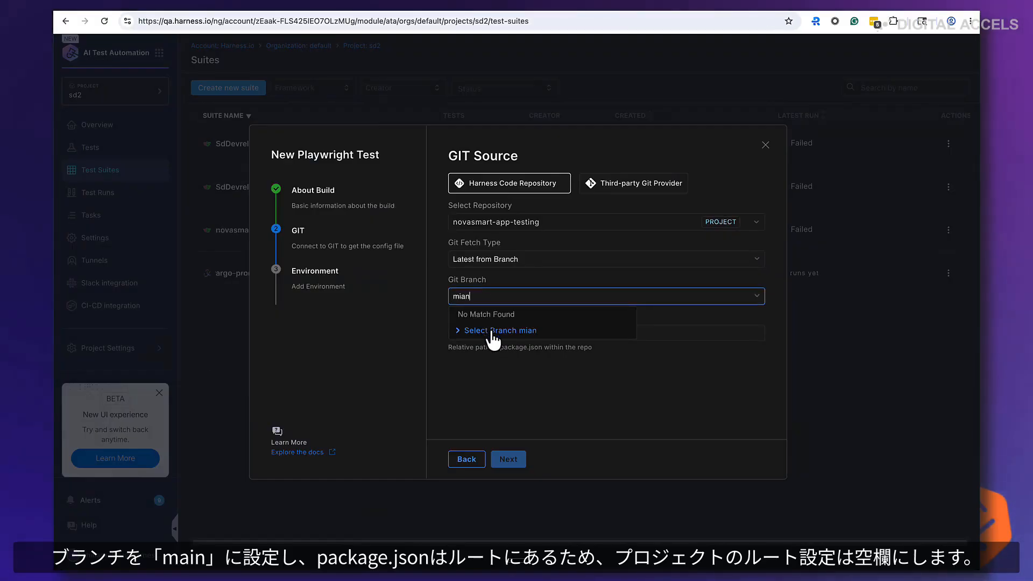
{"action": "left_click", "coordinate": [493, 332]}
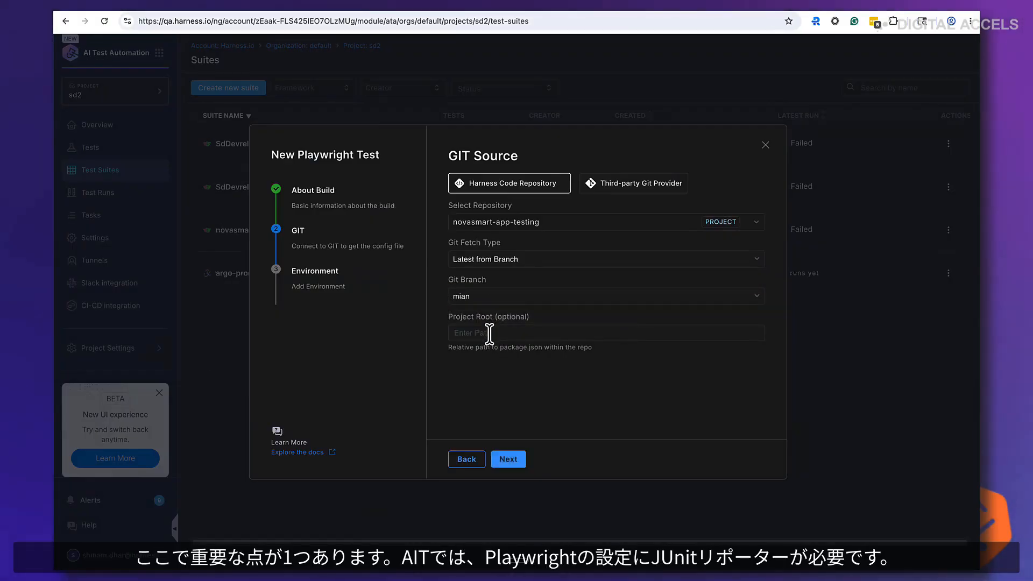
{"action": "left_click", "coordinate": [489, 334]}
{"action": "left_click", "coordinate": [508, 461]}
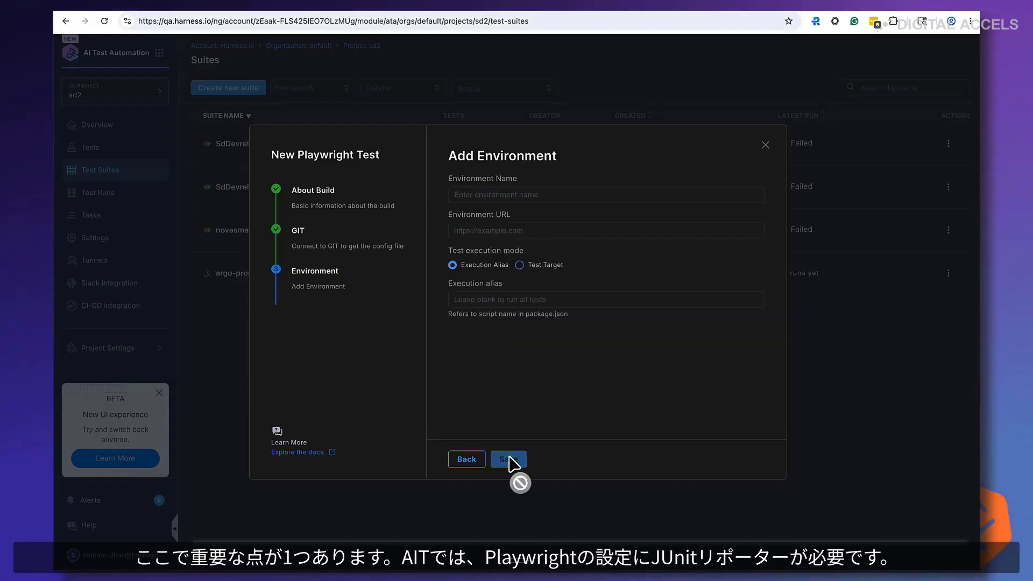
Examine the novasmart-app-testing repository's file list and README test overview
{"action": "left_click", "coordinate": [463, 460]}
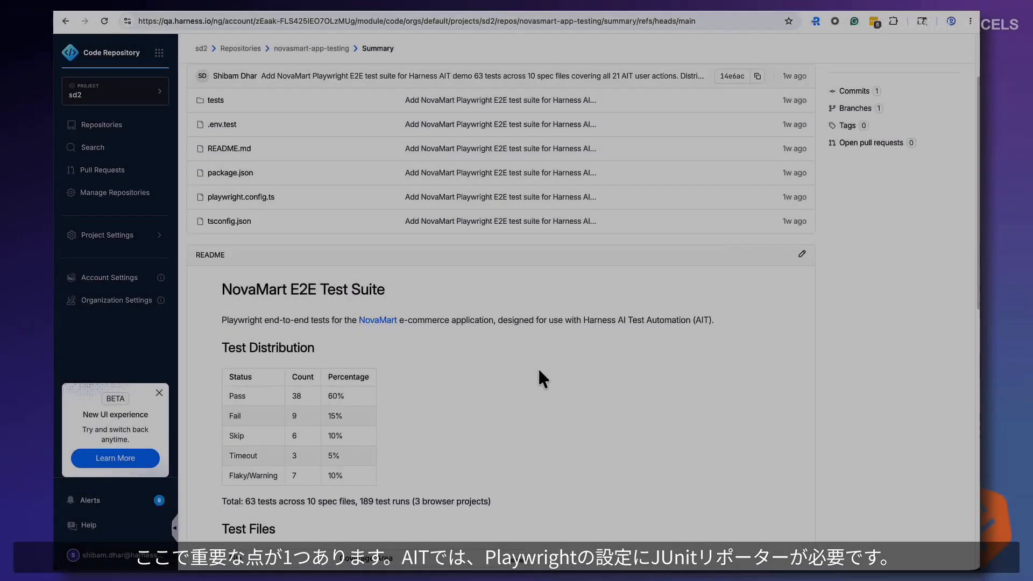
{"action": "scroll", "coordinate": [540, 379], "scroll_direction": "up", "scroll_amount": 2}
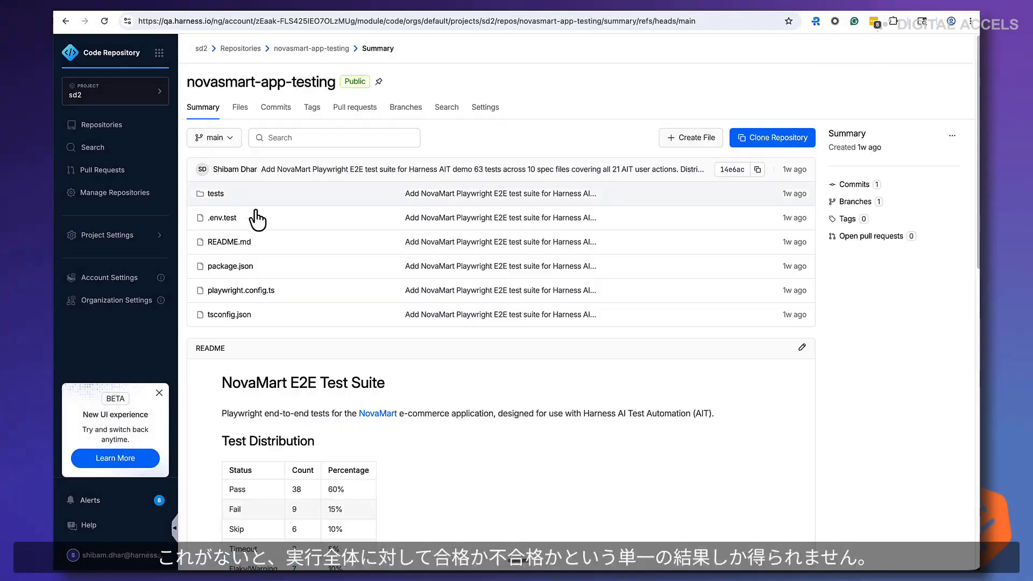
{"action": "left_click", "coordinate": [215, 195]}
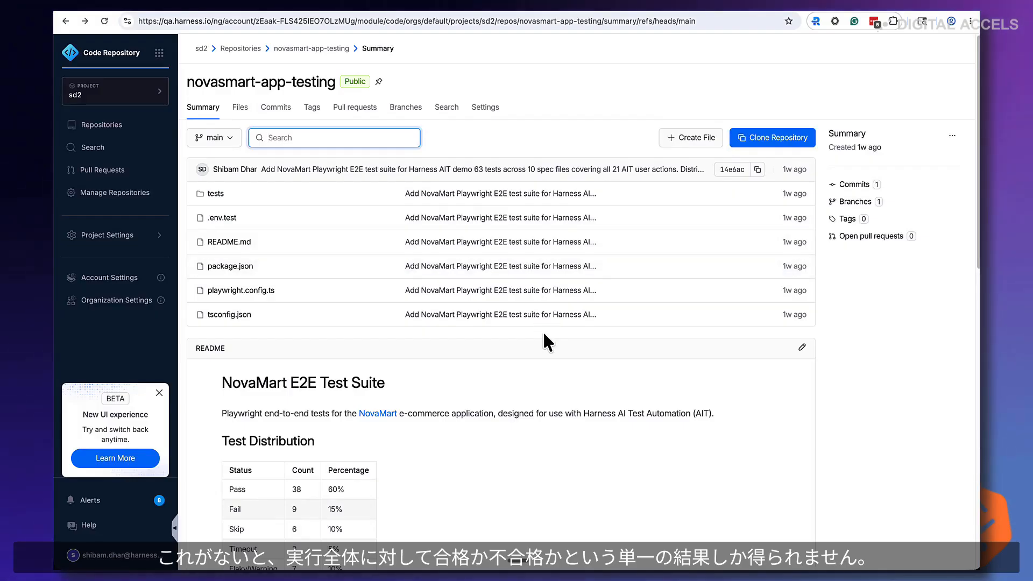
{"action": "scroll", "coordinate": [491, 219], "scroll_direction": "down", "scroll_amount": 7}
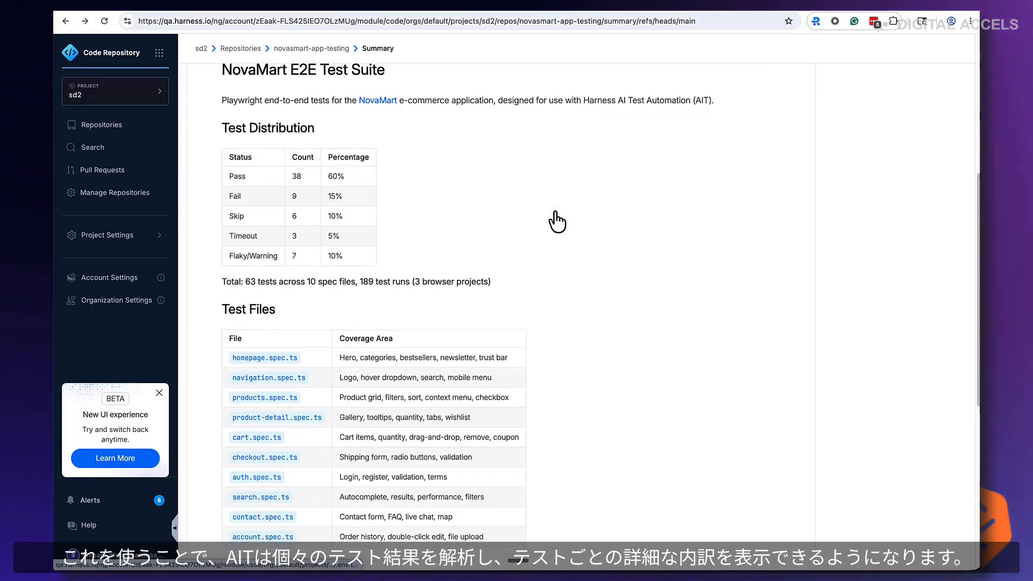
{"action": "scroll", "coordinate": [555, 221], "scroll_direction": "down", "scroll_amount": 6}
{"action": "scroll", "coordinate": [554, 221], "scroll_direction": "up", "scroll_amount": 12}
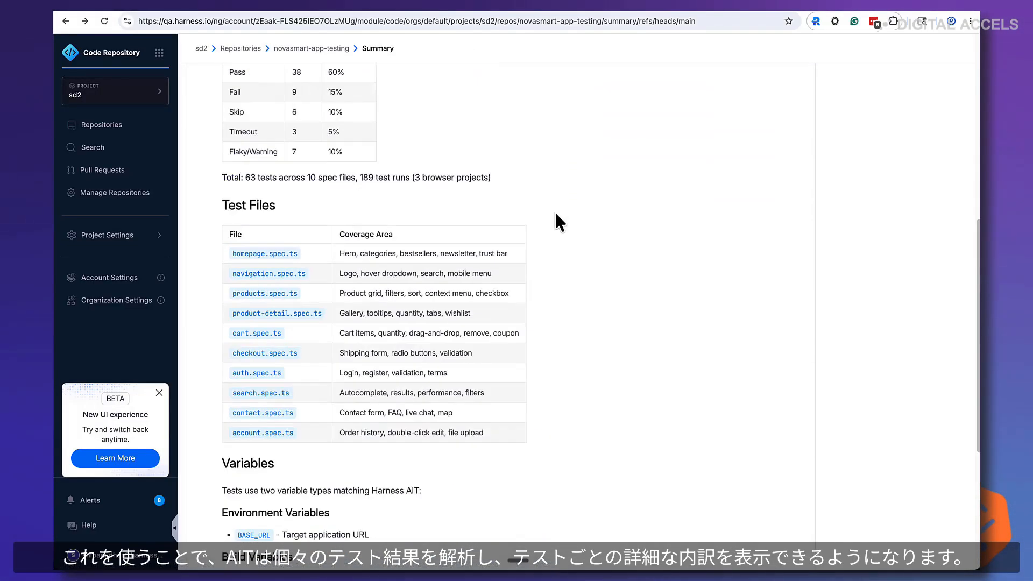
Browse the tests/e2e folder and read the account.spec.ts and auth.spec.ts test files
{"action": "left_click", "coordinate": [221, 197]}
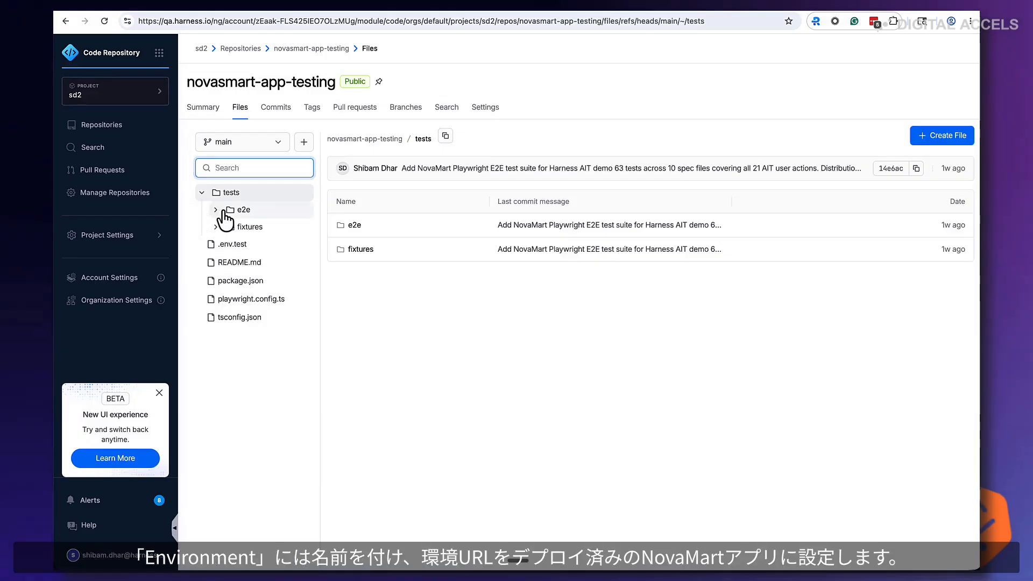
{"action": "left_click", "coordinate": [225, 211]}
{"action": "left_click", "coordinate": [253, 229]}
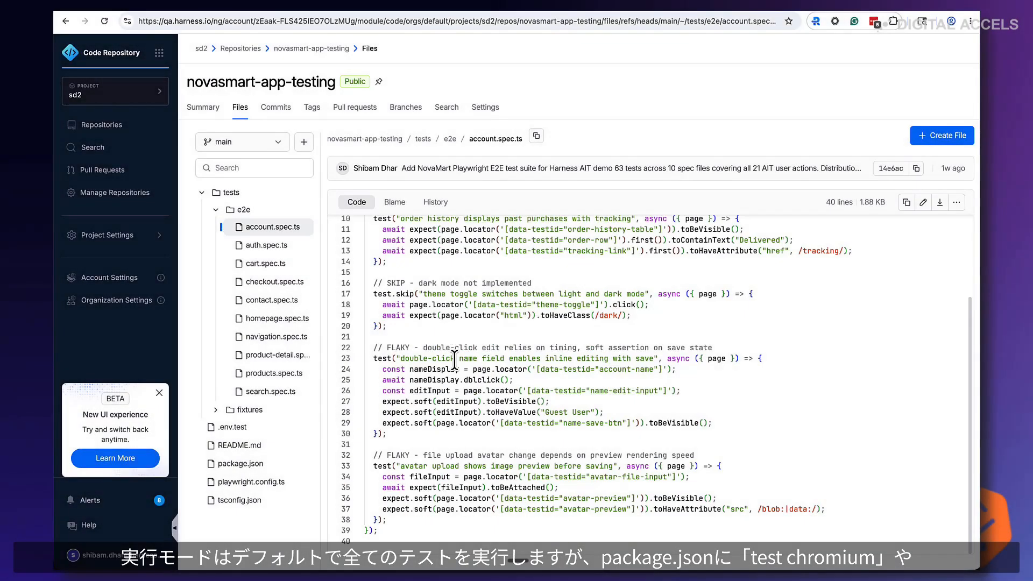
{"action": "scroll", "coordinate": [454, 360], "scroll_direction": "up", "scroll_amount": 1}
{"action": "scroll", "coordinate": [454, 360], "scroll_direction": "up", "scroll_amount": 2}
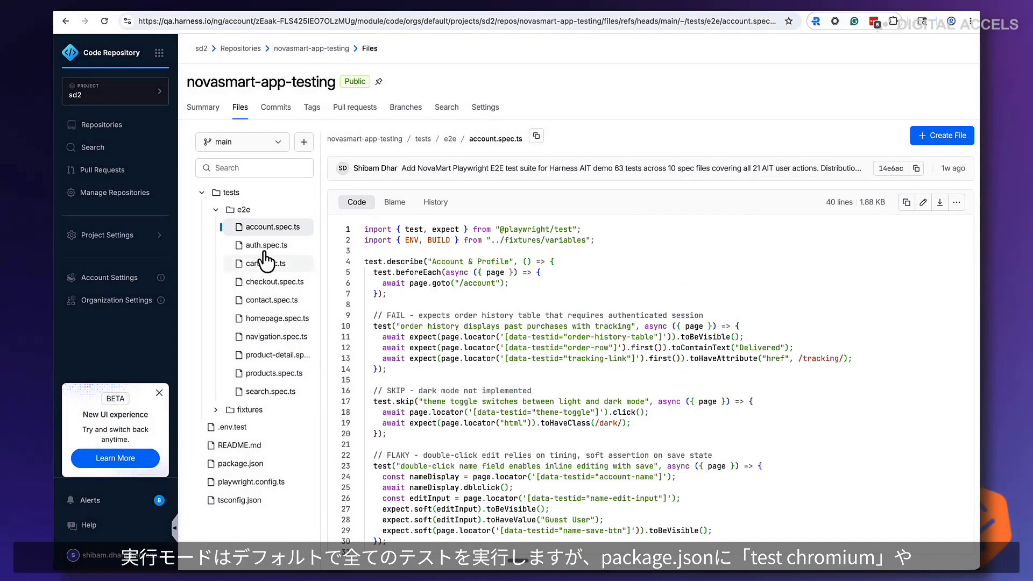
{"action": "left_click", "coordinate": [266, 245]}
{"action": "scroll", "coordinate": [490, 330], "scroll_direction": "down", "scroll_amount": 5}
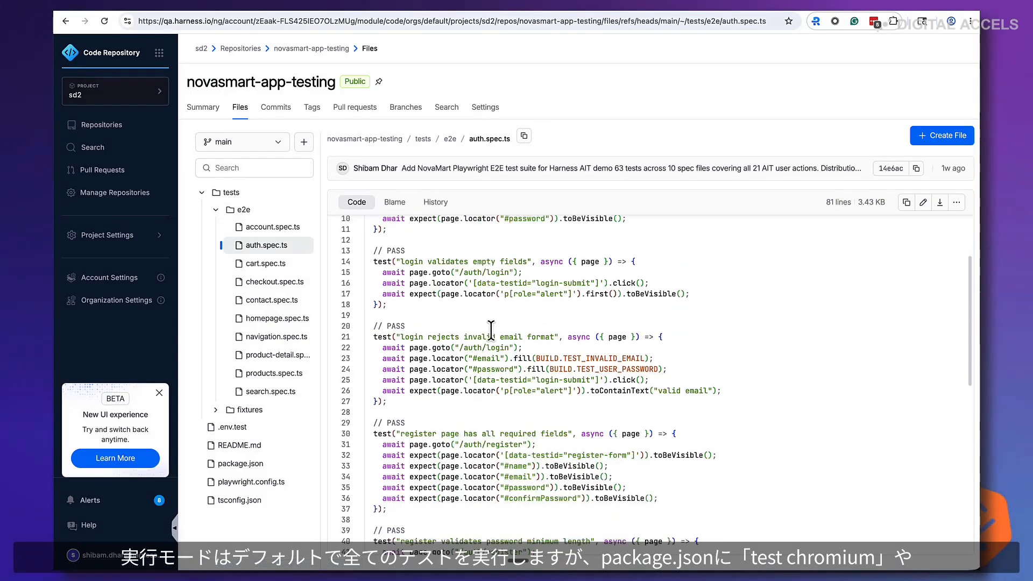
{"action": "scroll", "coordinate": [479, 334], "scroll_direction": "up", "scroll_amount": 5}
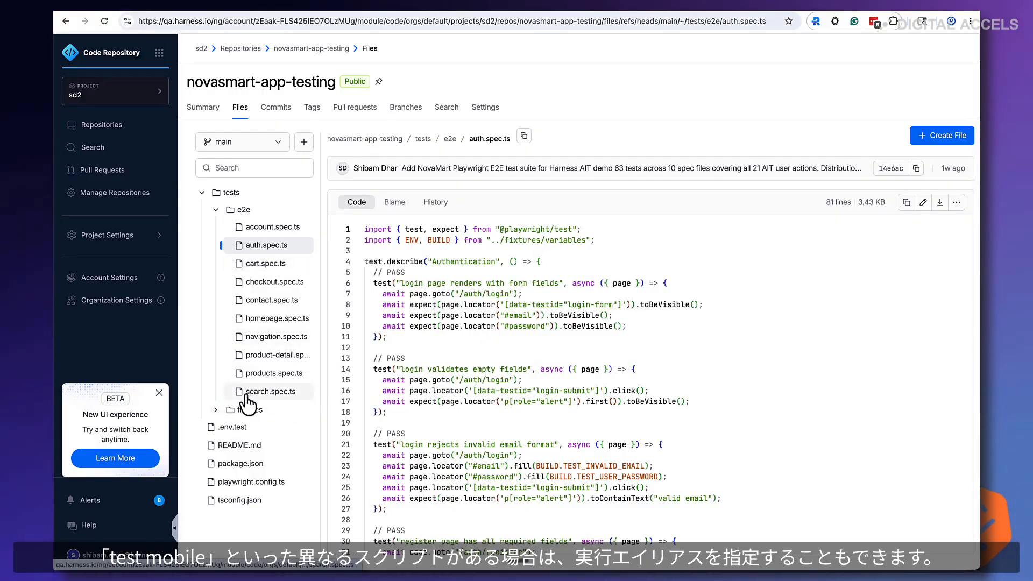
Open package.json and highlight the scripts block to review the available test scripts
{"action": "left_click", "coordinate": [242, 465]}
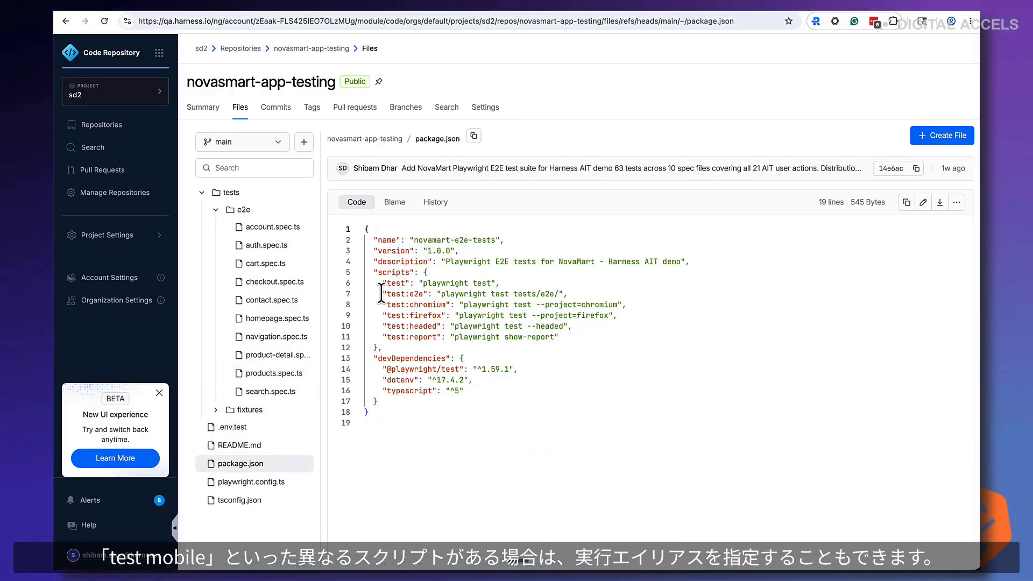
{"action": "left_click_drag", "start_coordinate": [378, 294], "coordinate": [552, 338]}
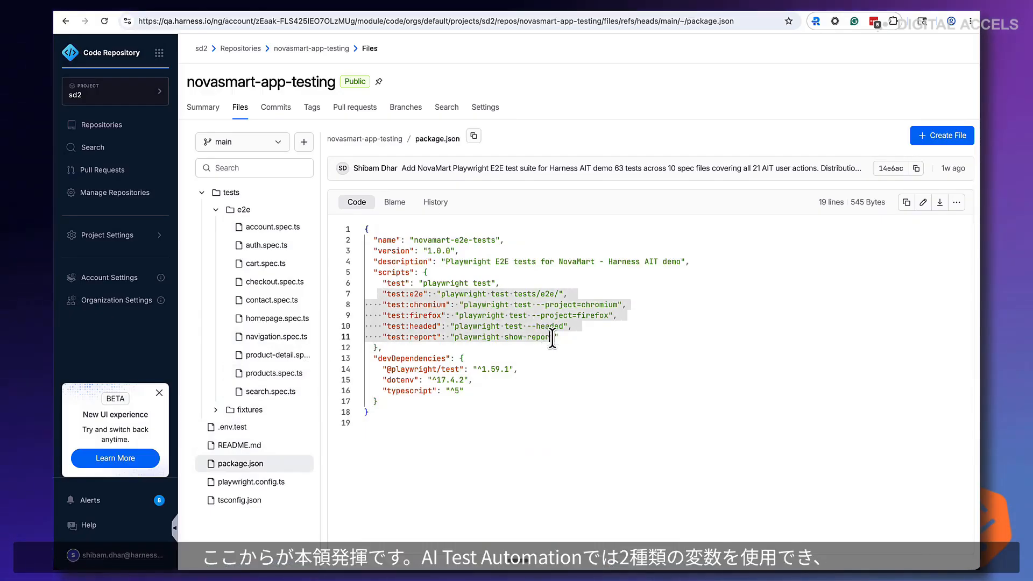
{"action": "left_click", "coordinate": [566, 370]}
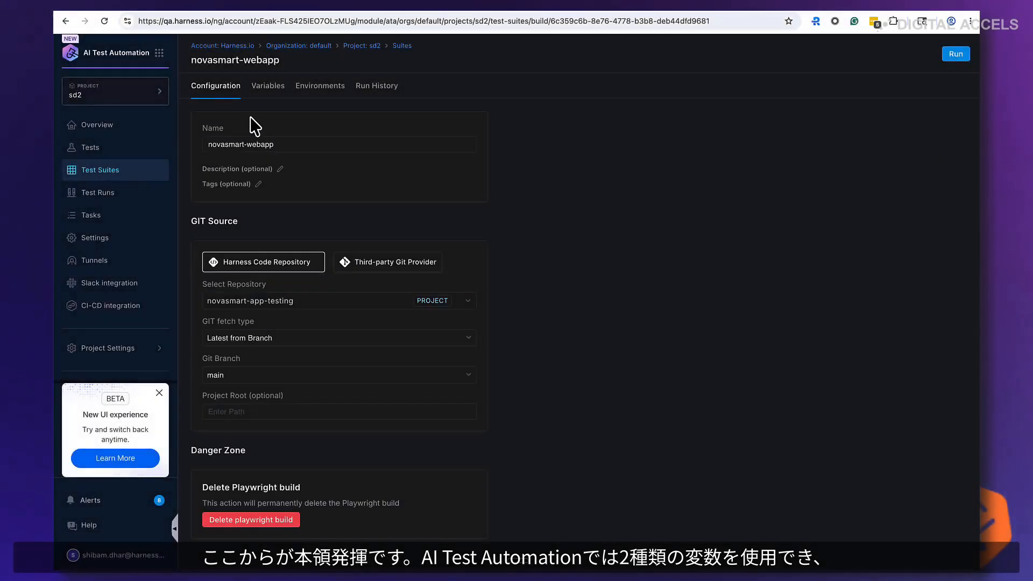
Open the novasmart-webapp suite's variables and review the list of build variables
{"action": "left_click", "coordinate": [263, 89]}
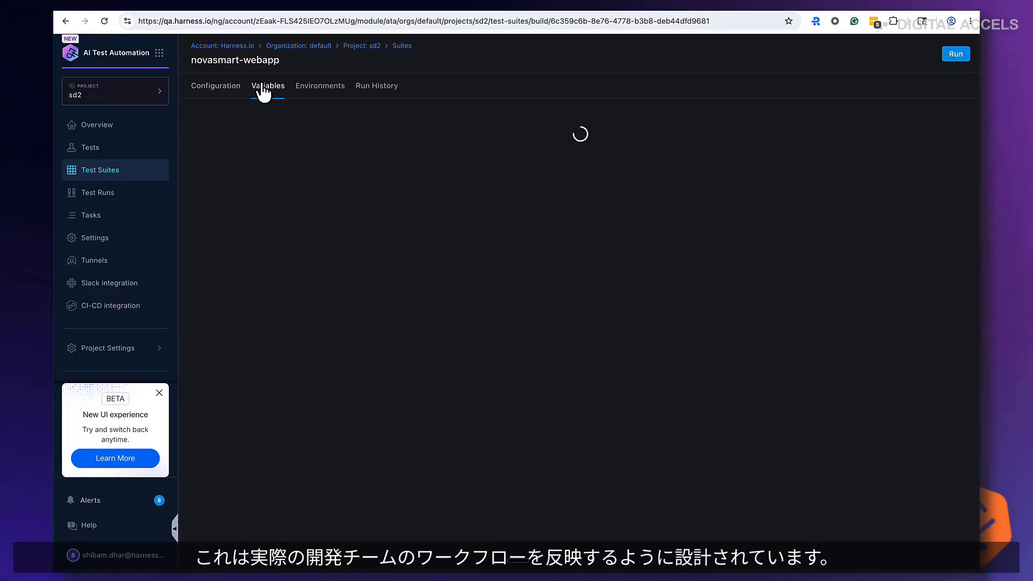
{"action": "scroll", "coordinate": [591, 304], "scroll_direction": "down", "scroll_amount": 5}
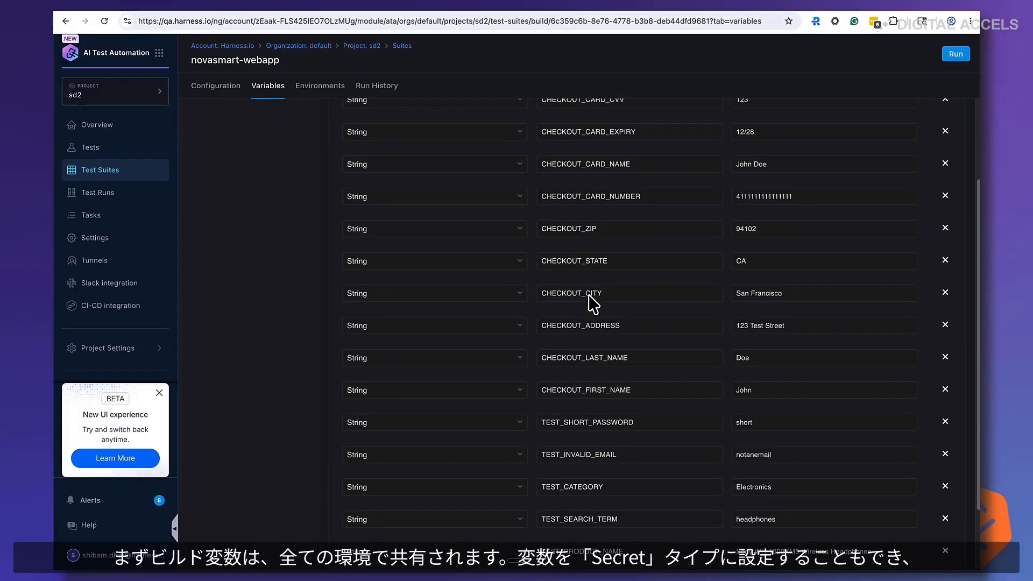
{"action": "scroll", "coordinate": [593, 302], "scroll_direction": "up", "scroll_amount": 5}
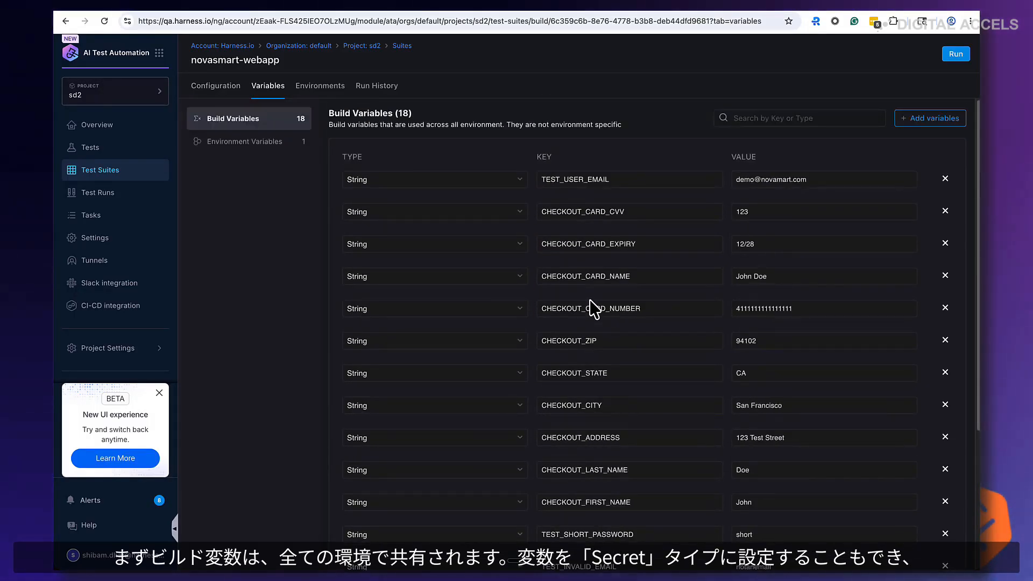
Add a new Secret-type build variable referencing the harness_login_password secret
{"action": "left_click", "coordinate": [925, 119]}
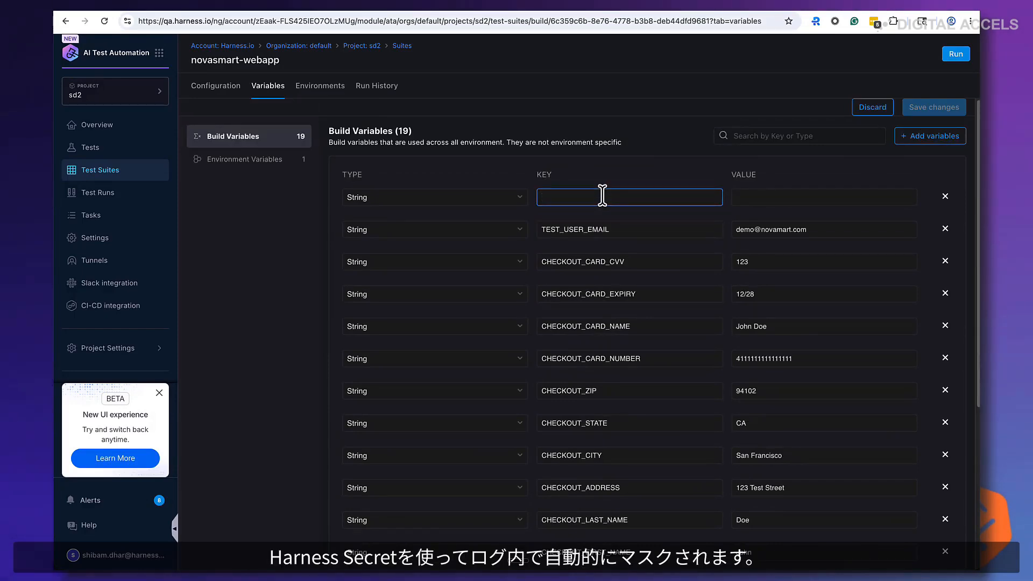
{"action": "left_click", "coordinate": [446, 197]}
{"action": "left_click", "coordinate": [359, 234]}
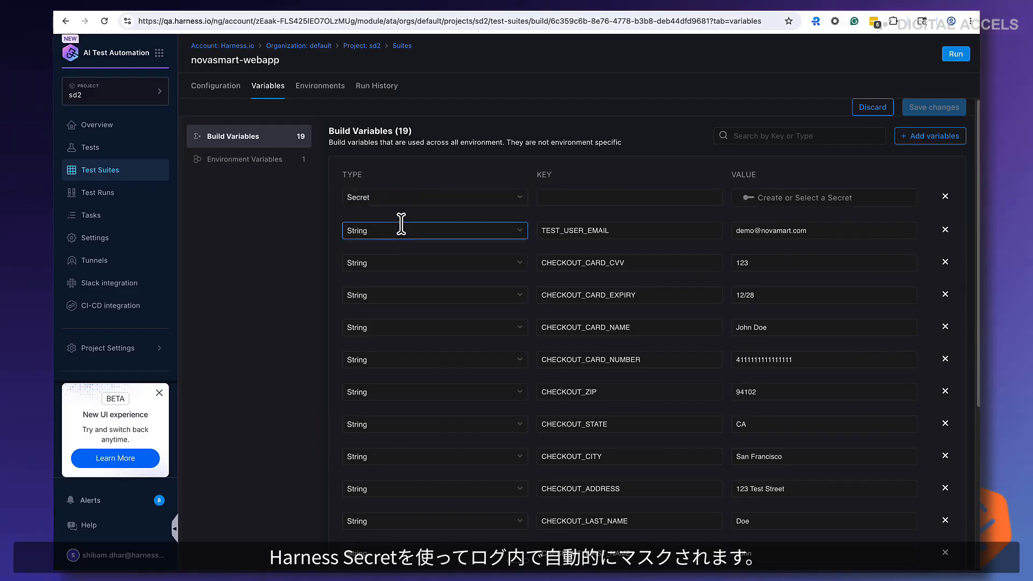
{"action": "left_click", "coordinate": [764, 199]}
{"action": "scroll", "coordinate": [490, 248], "scroll_direction": "down", "scroll_amount": 3}
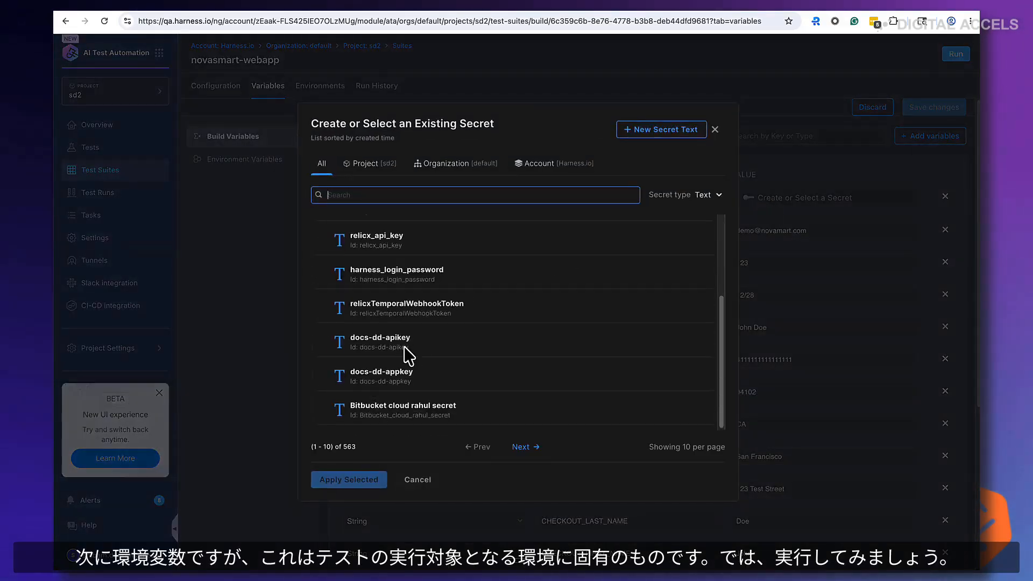
{"action": "left_click", "coordinate": [394, 344]}
{"action": "left_click", "coordinate": [397, 275]}
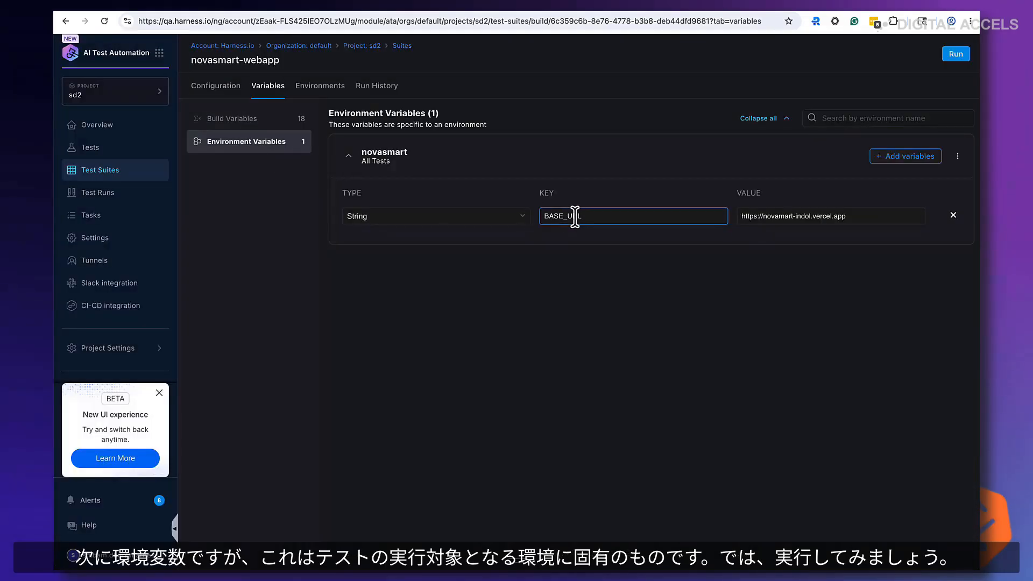
{"action": "left_click", "coordinate": [760, 215]}
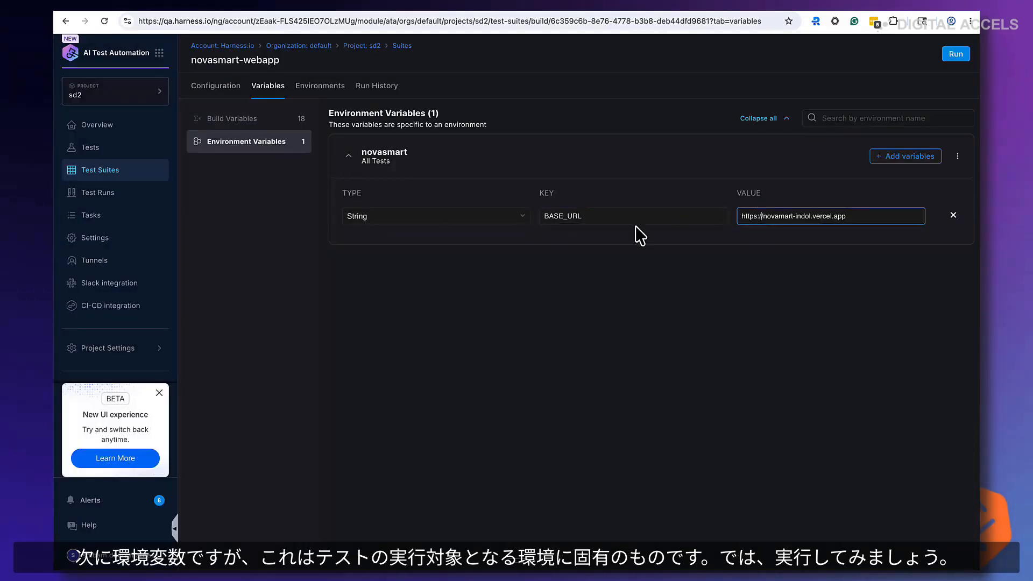
Start a run of the suite in the novasmart environment, reviewing its environment variables and override options
{"action": "left_click", "coordinate": [955, 55]}
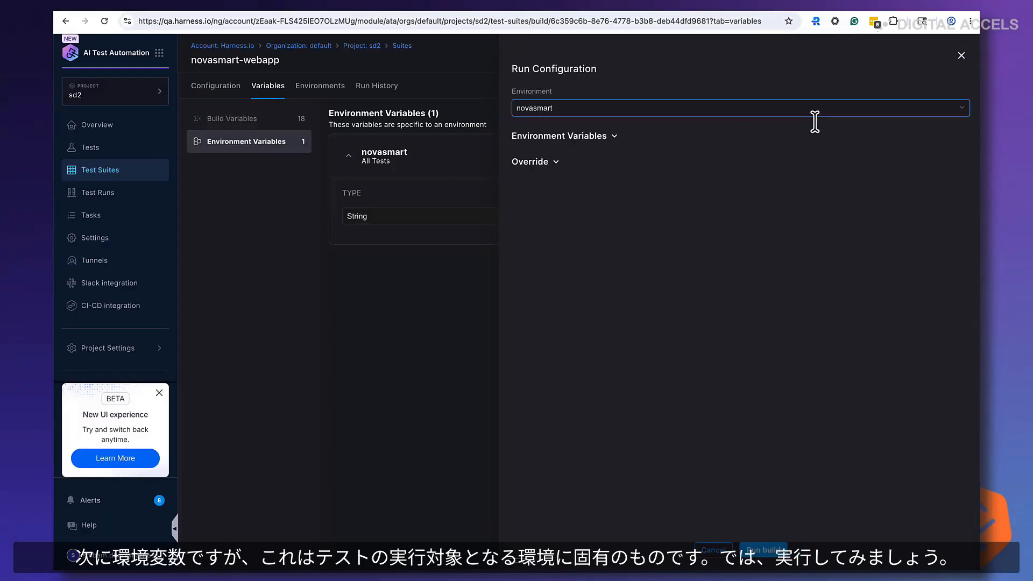
{"action": "left_click", "coordinate": [564, 141]}
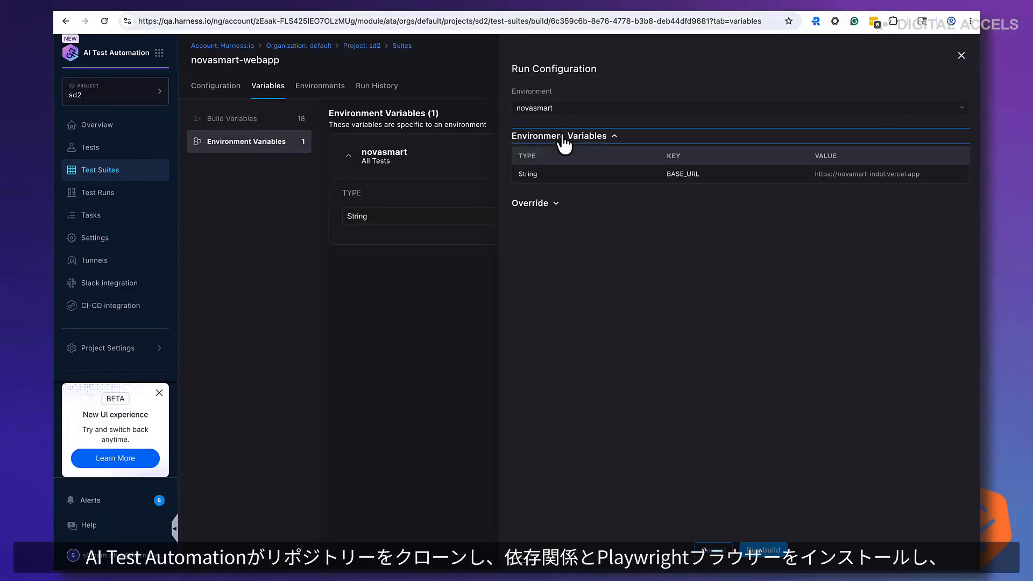
{"action": "left_click", "coordinate": [541, 216]}
{"action": "left_click", "coordinate": [538, 217]}
{"action": "left_click", "coordinate": [538, 218]}
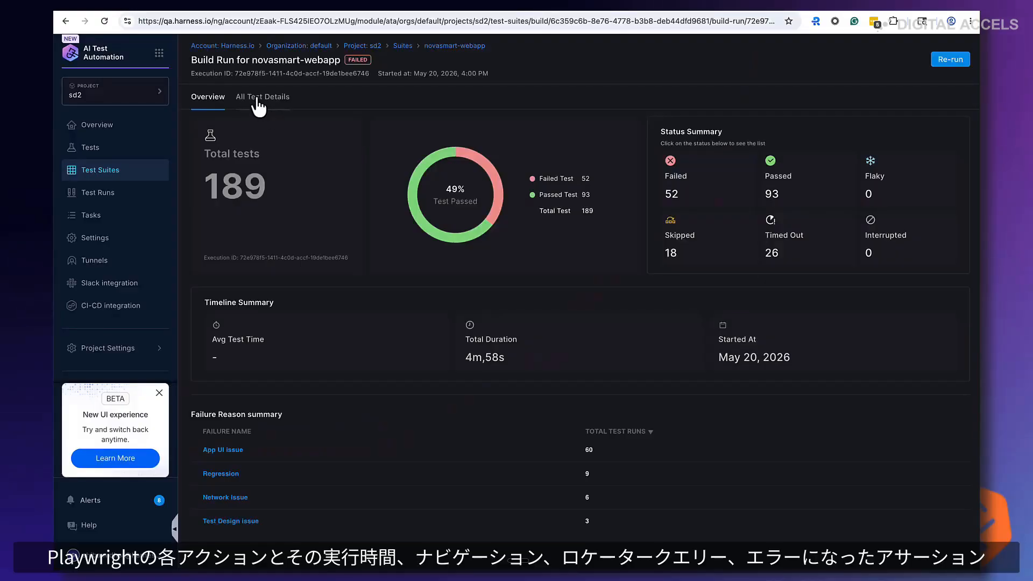
Open the failed avatar upload test from the run's test details and show its steps and dev tools
{"action": "left_click", "coordinate": [259, 100]}
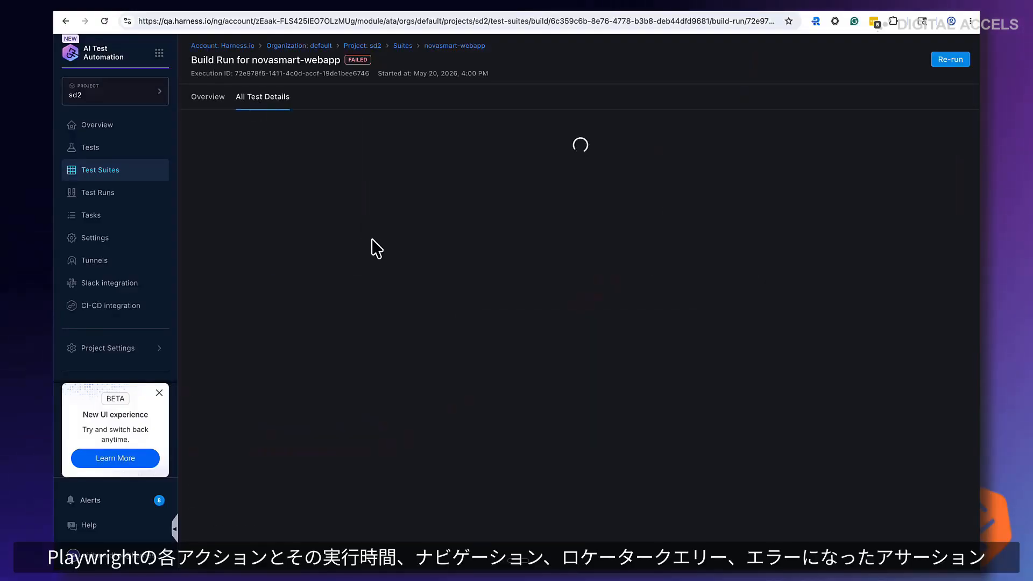
{"action": "scroll", "coordinate": [461, 384], "scroll_direction": "down", "scroll_amount": 10}
{"action": "left_click", "coordinate": [456, 397]}
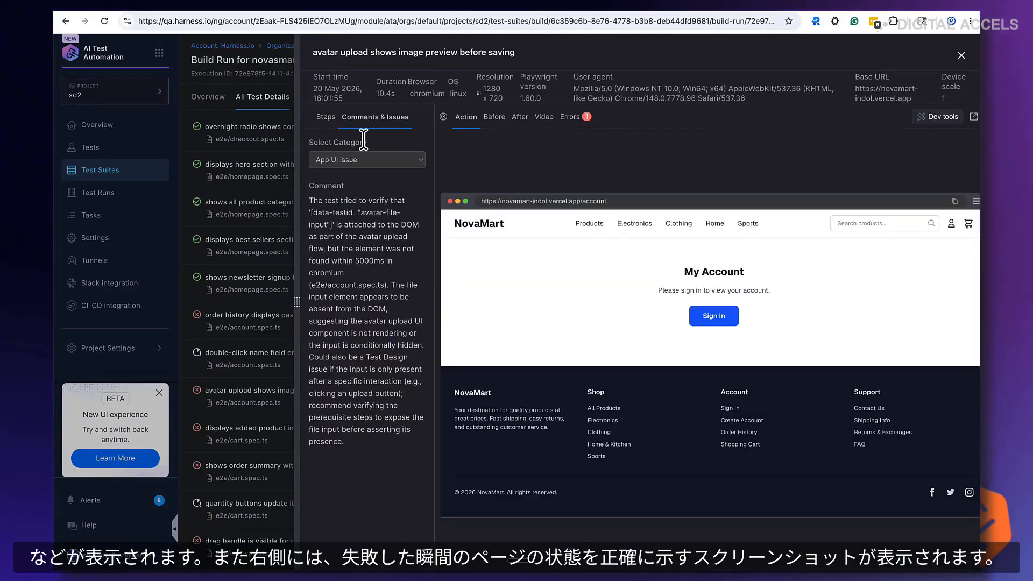
{"action": "left_click", "coordinate": [325, 119]}
{"action": "left_click", "coordinate": [933, 124]}
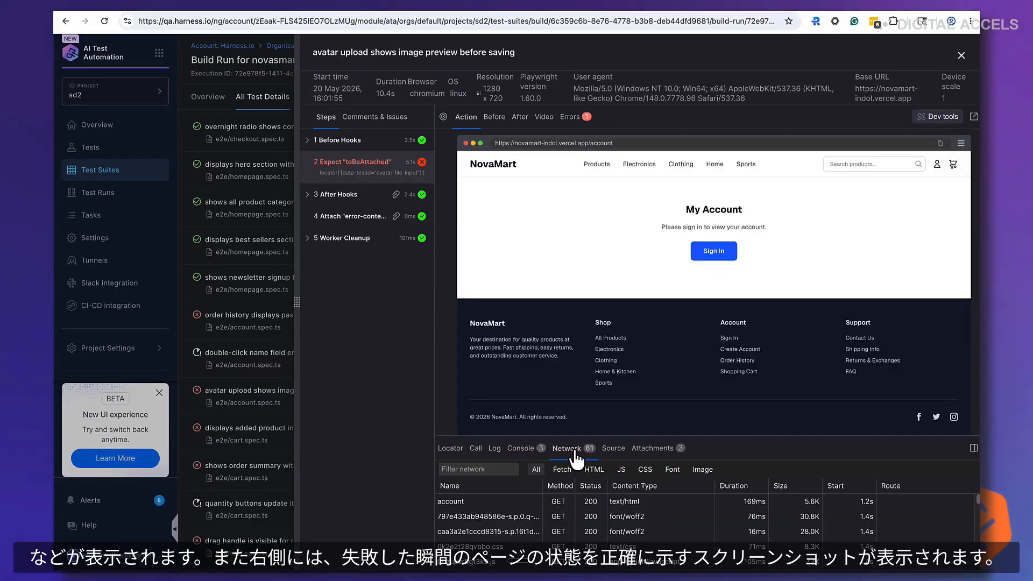
Inspect the failed test's console, attachments and errors
{"action": "left_click", "coordinate": [508, 451]}
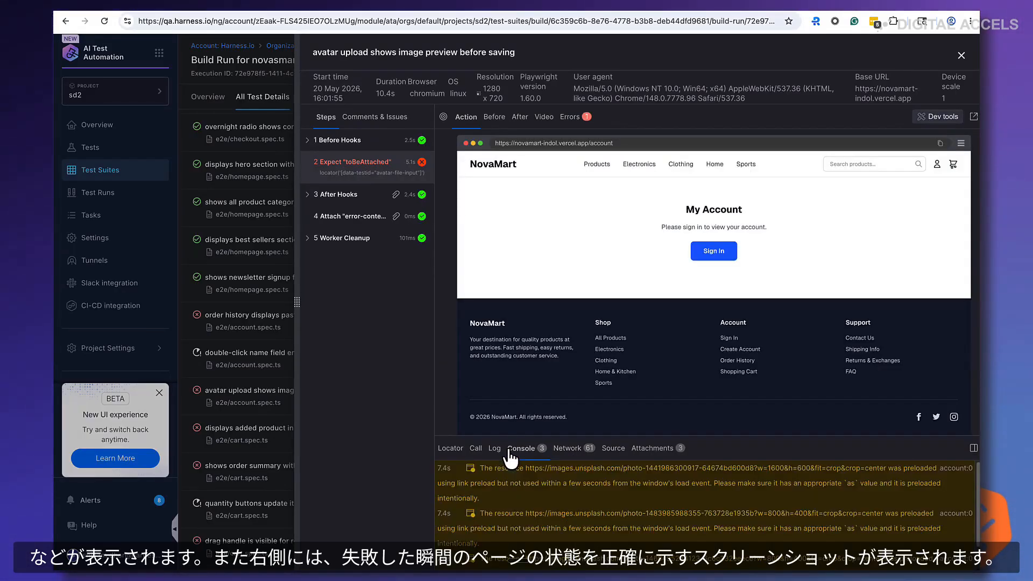
{"action": "left_click", "coordinate": [652, 449]}
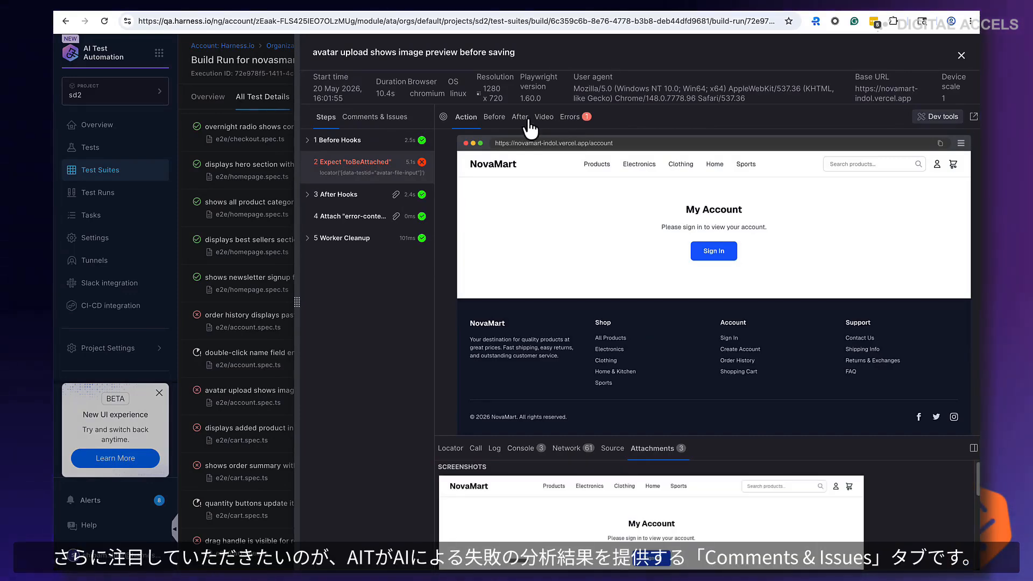
{"action": "left_click", "coordinate": [565, 117]}
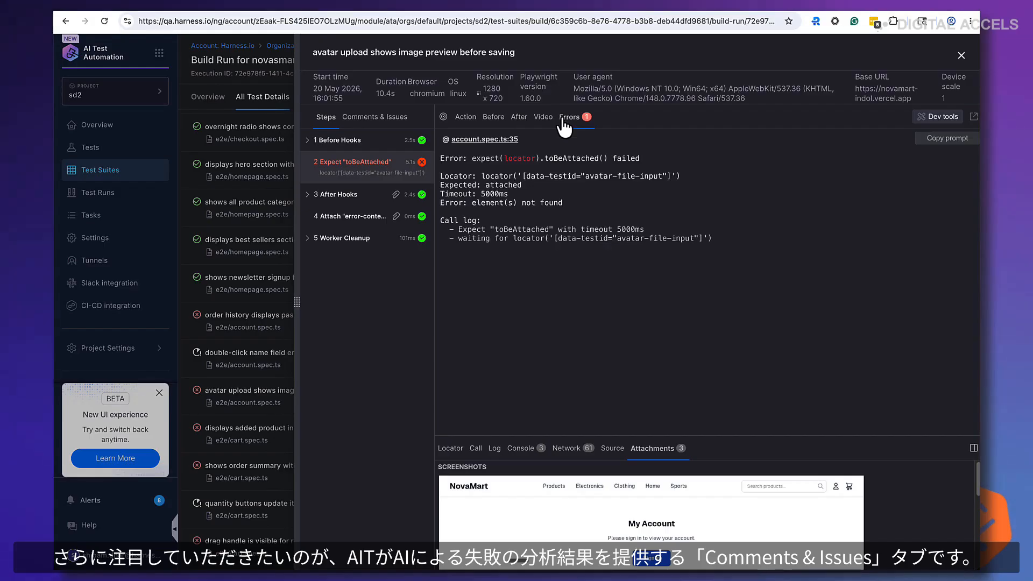
Read the AI failure analysis and its category under the failed test's Comments & Issues
{"action": "left_click", "coordinate": [391, 119]}
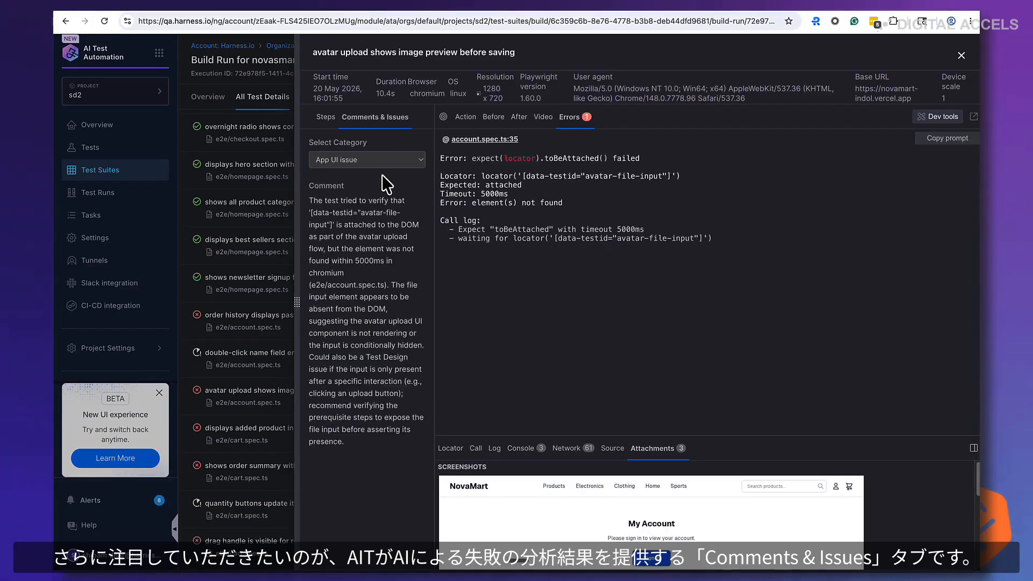
{"action": "left_click", "coordinate": [386, 160]}
{"action": "left_click", "coordinate": [385, 346]}
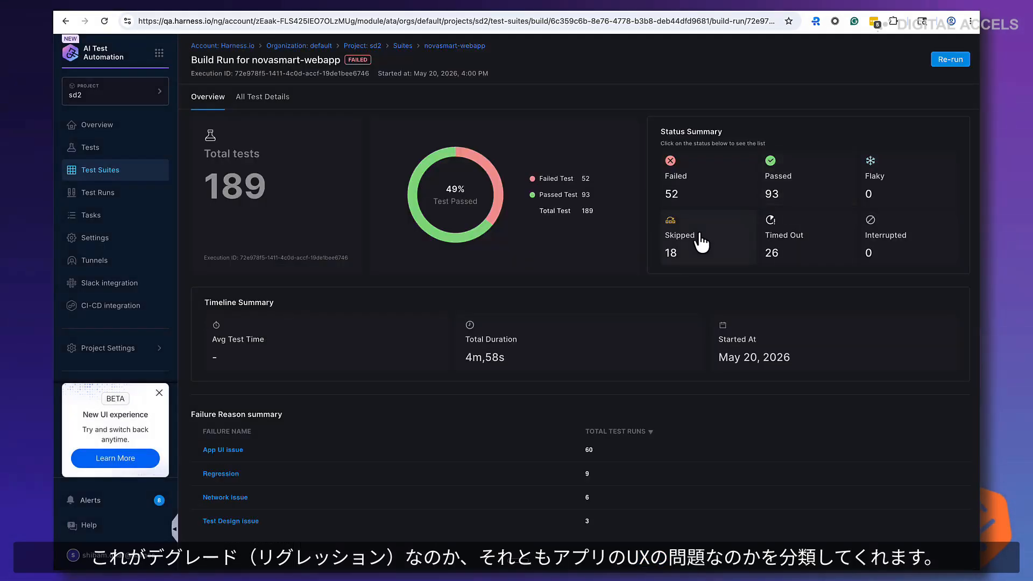
Filter the run's test list by status, checking Skipped, Failed, Passed and Timed Out tests
{"action": "left_click", "coordinate": [699, 240]}
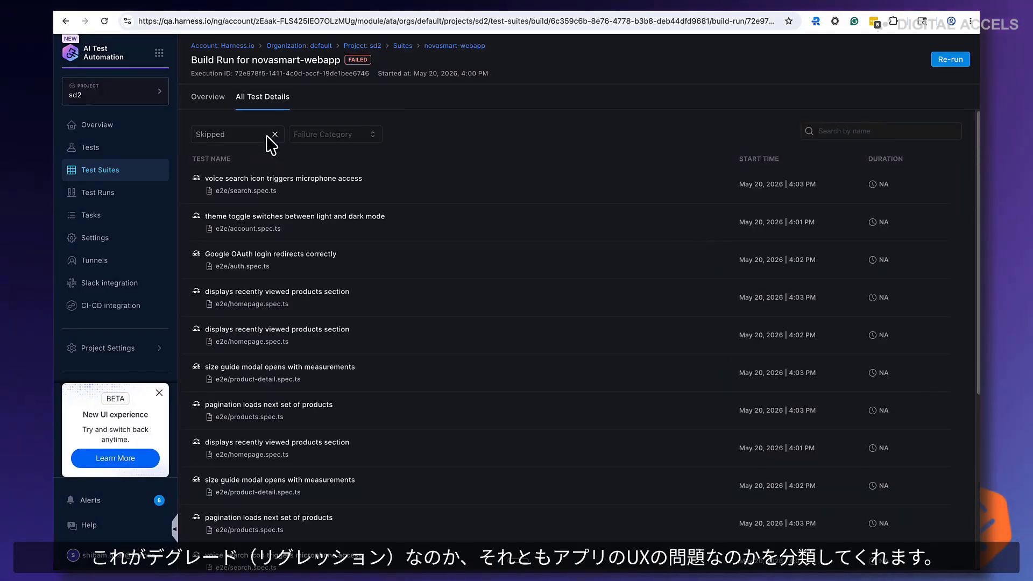
{"action": "left_click", "coordinate": [243, 137]}
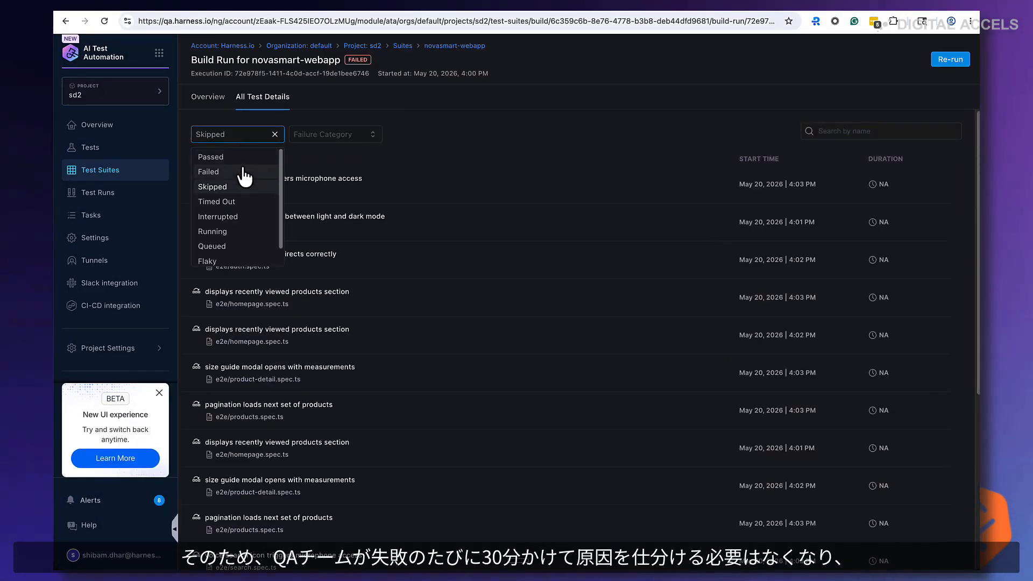
{"action": "left_click", "coordinate": [244, 172]}
{"action": "left_click", "coordinate": [240, 134]}
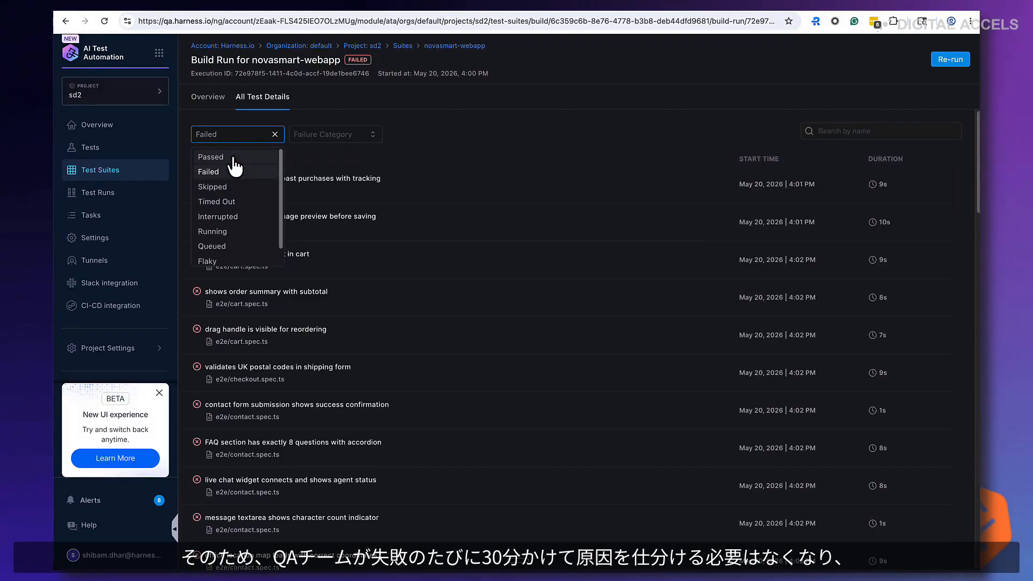
{"action": "left_click", "coordinate": [235, 157]}
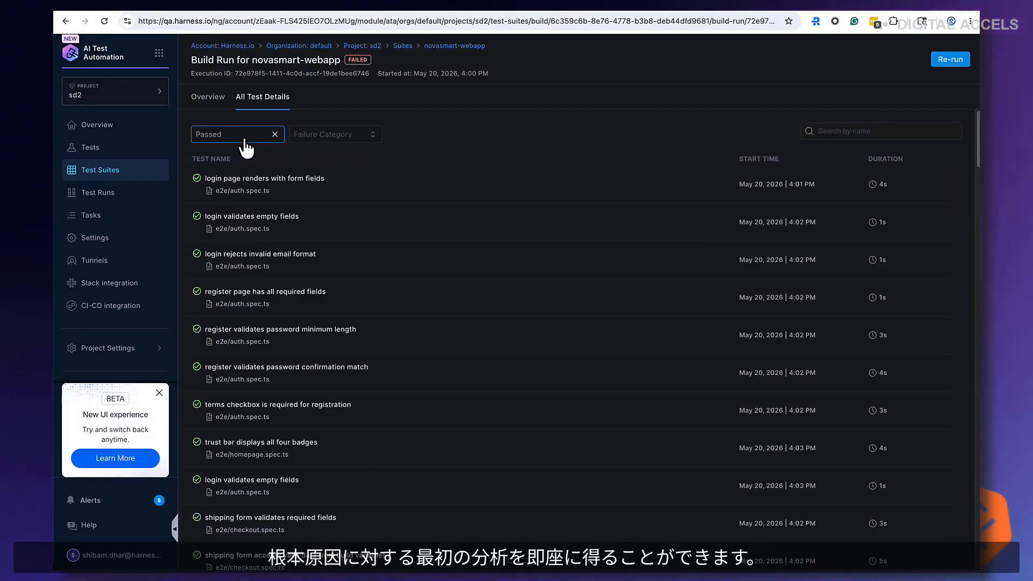
{"action": "left_click", "coordinate": [242, 138]}
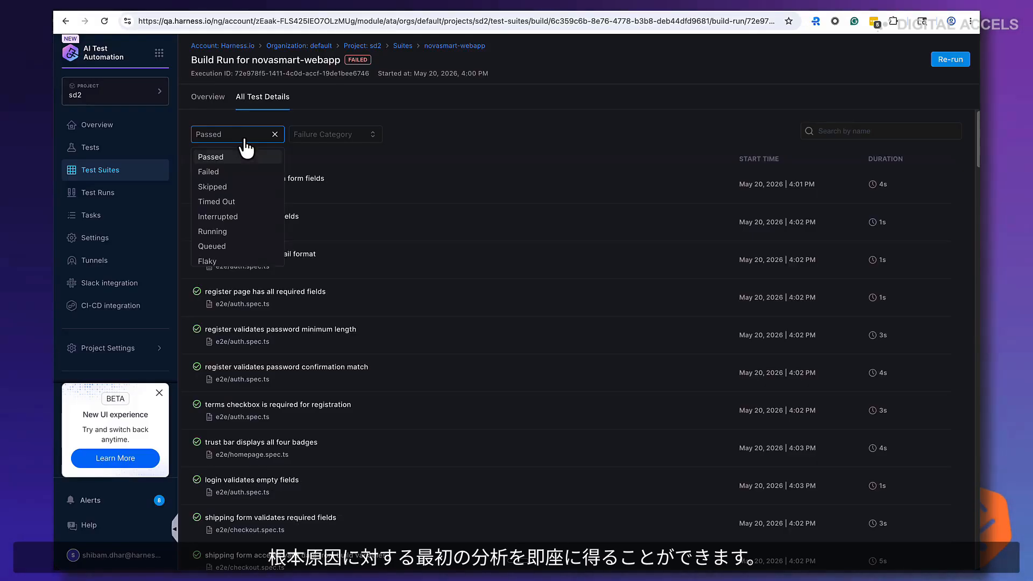
{"action": "left_click", "coordinate": [241, 204]}
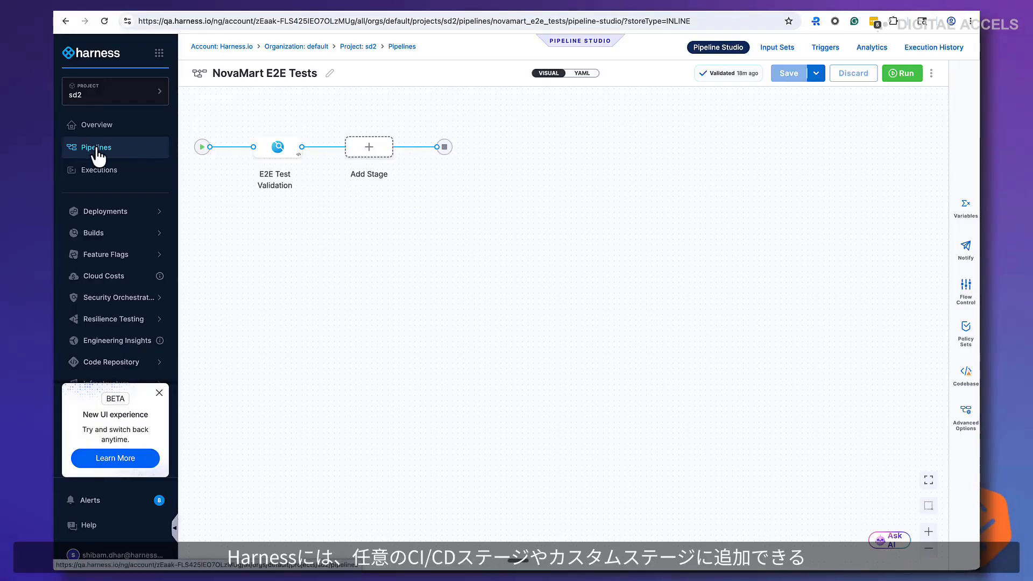
Browse the stage types and the step library for the AI Test Automation step in the NovaMart E2E Tests pipeline
{"action": "left_click", "coordinate": [367, 150]}
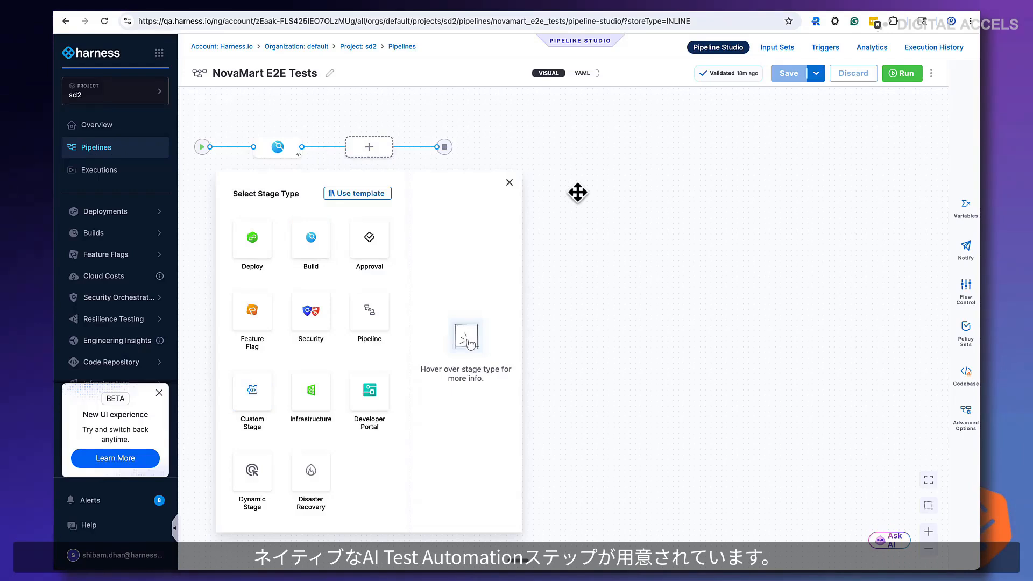
{"action": "left_click", "coordinate": [276, 152]}
{"action": "left_click", "coordinate": [349, 308]}
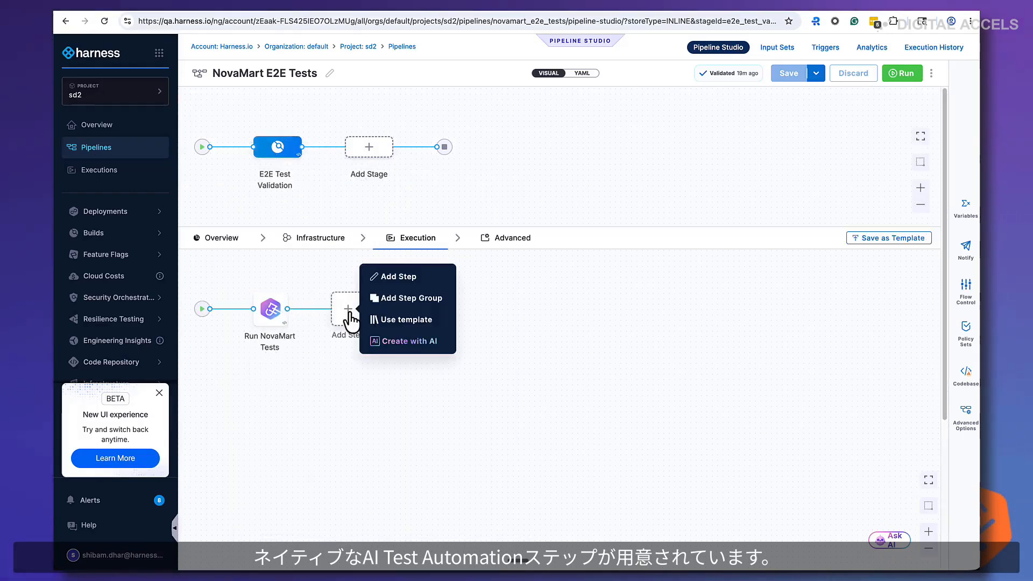
{"action": "left_click", "coordinate": [396, 280]}
{"action": "scroll", "coordinate": [744, 422], "scroll_direction": "down", "scroll_amount": 3}
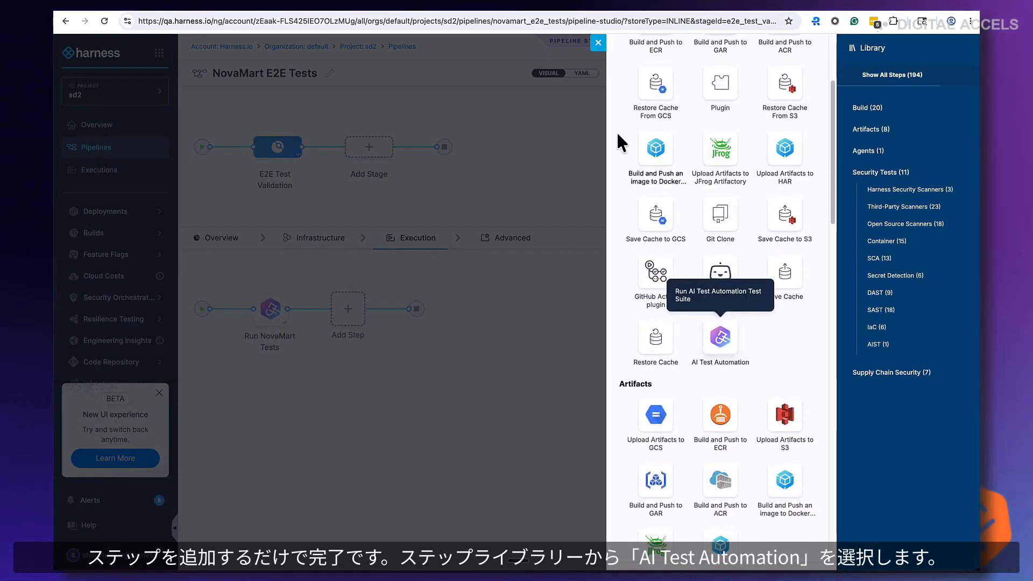
{"action": "left_click", "coordinate": [350, 225]}
Open the Run NovaMart Tests step and review its Playwright framework, sd2 project, novasmart-webapp suite and novasmart environment
{"action": "left_click", "coordinate": [270, 309]}
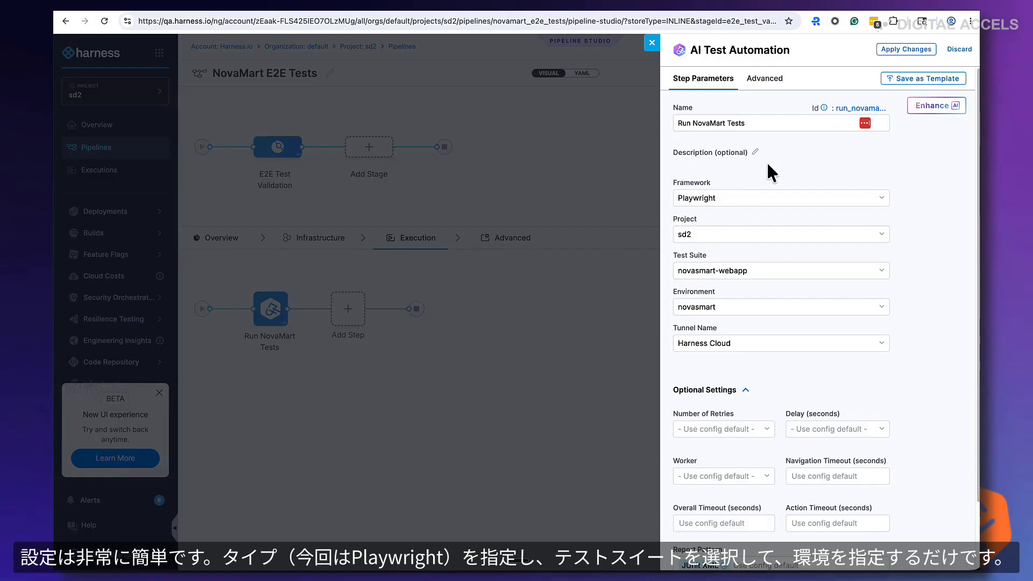
{"action": "left_click", "coordinate": [770, 189]}
{"action": "left_click", "coordinate": [926, 165]}
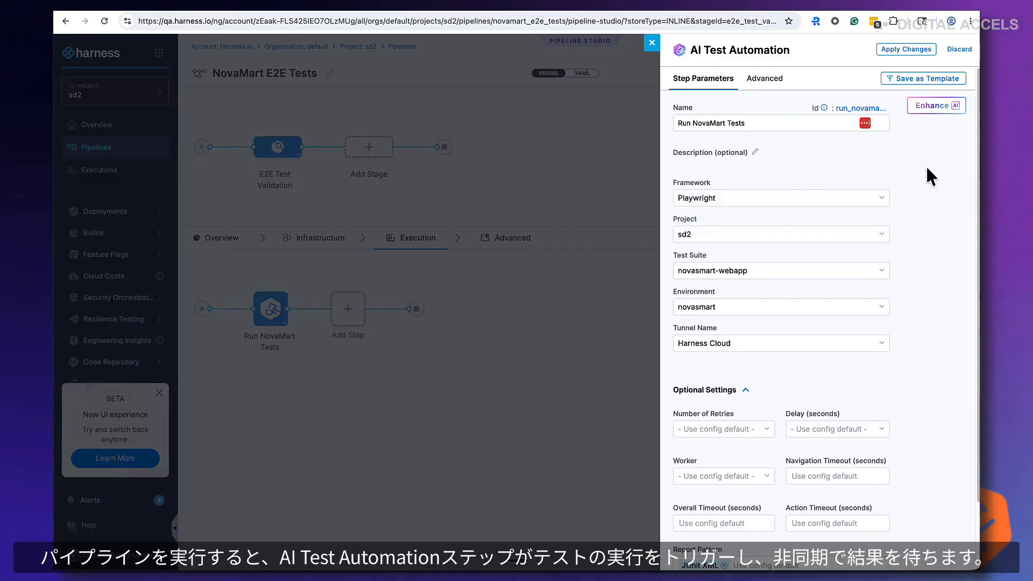
{"action": "left_click", "coordinate": [817, 234]}
{"action": "left_click", "coordinate": [938, 217]}
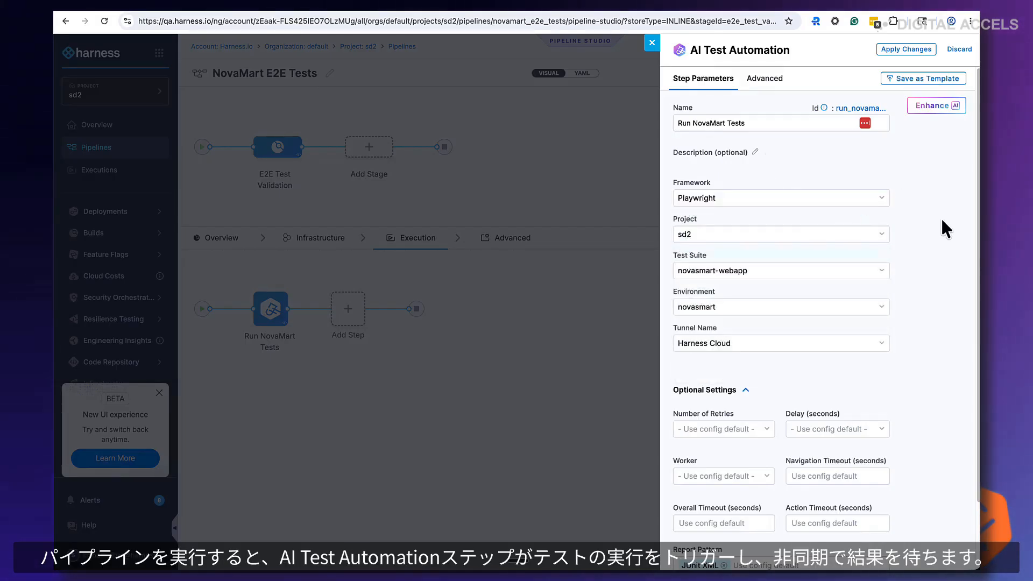
{"action": "left_click", "coordinate": [780, 271]}
{"action": "left_click", "coordinate": [918, 239]}
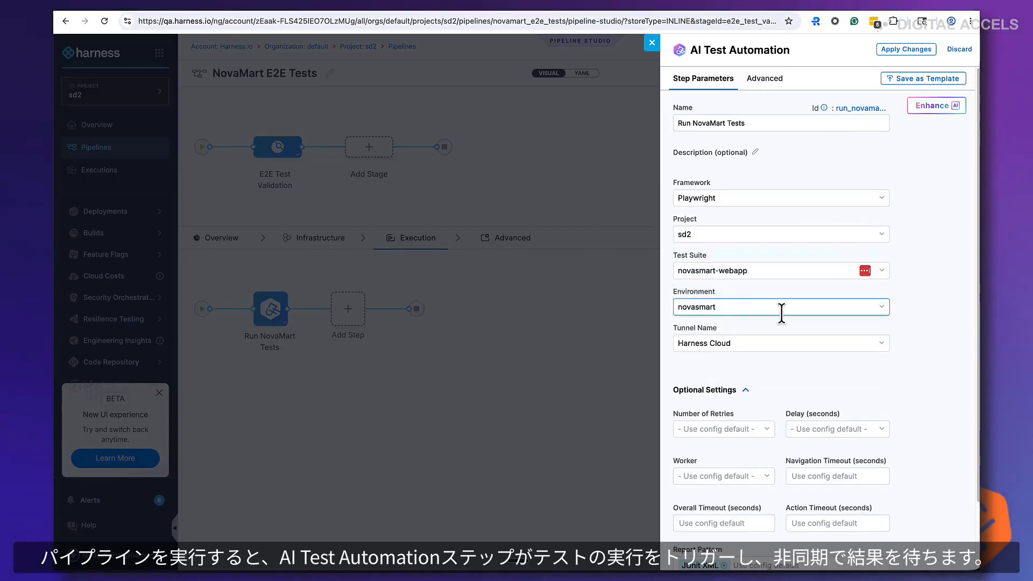
{"action": "scroll", "coordinate": [759, 408], "scroll_direction": "down", "scroll_amount": 2}
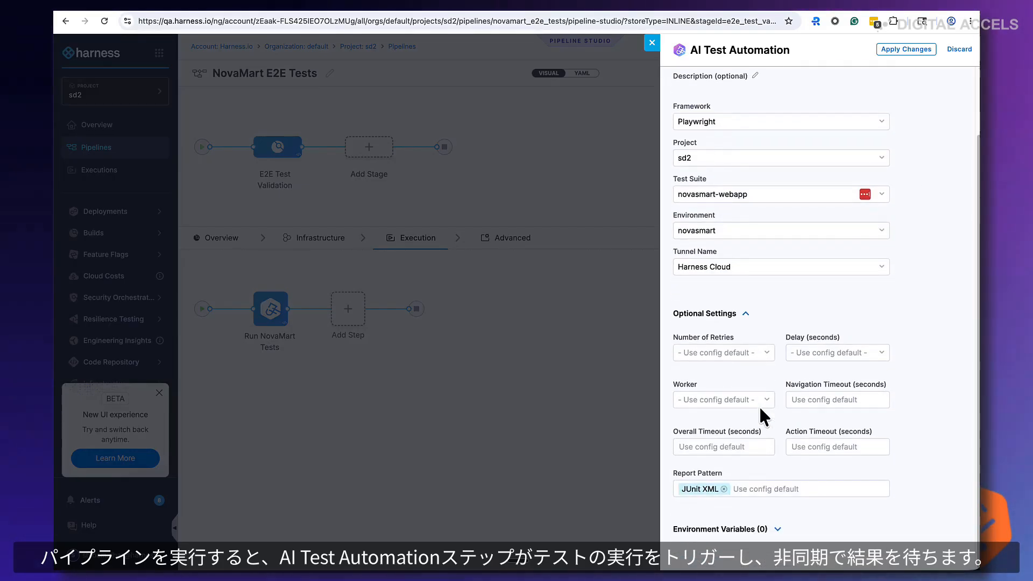
{"action": "scroll", "coordinate": [744, 414], "scroll_direction": "up", "scroll_amount": 2}
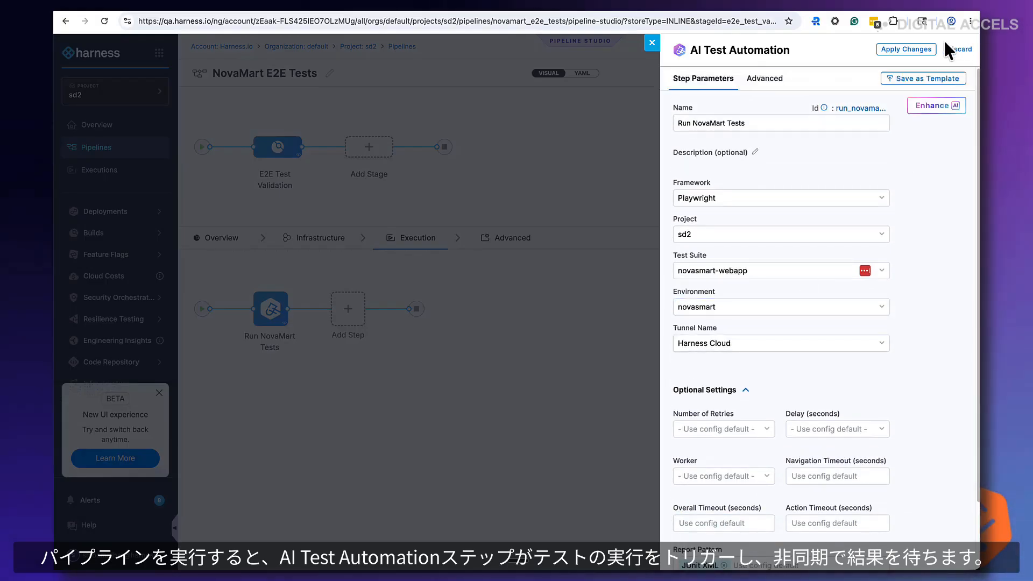
Run the NovaMart E2E Tests pipeline and open the execution's test results
{"action": "left_click", "coordinate": [651, 43]}
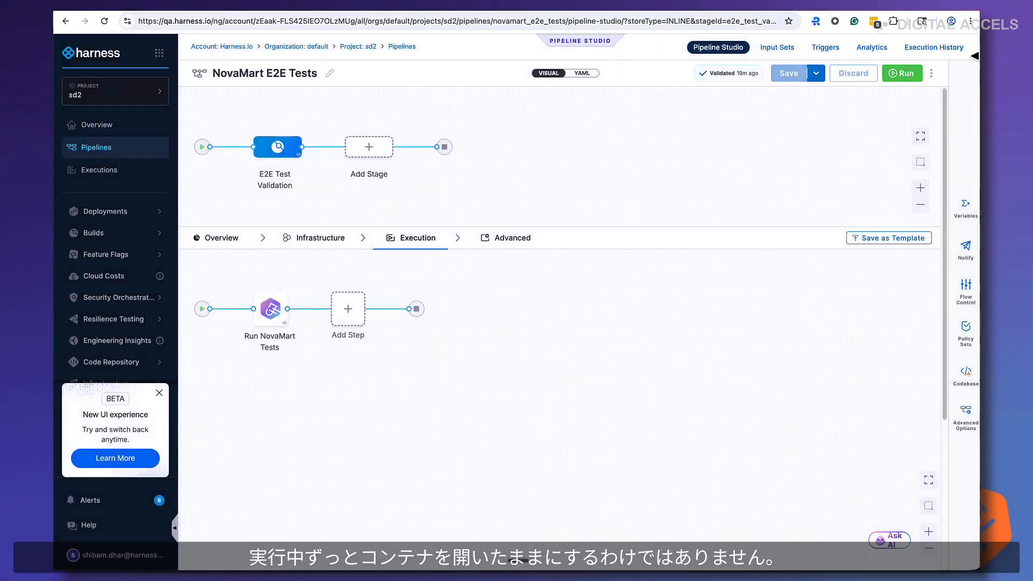
{"action": "left_click", "coordinate": [887, 82]}
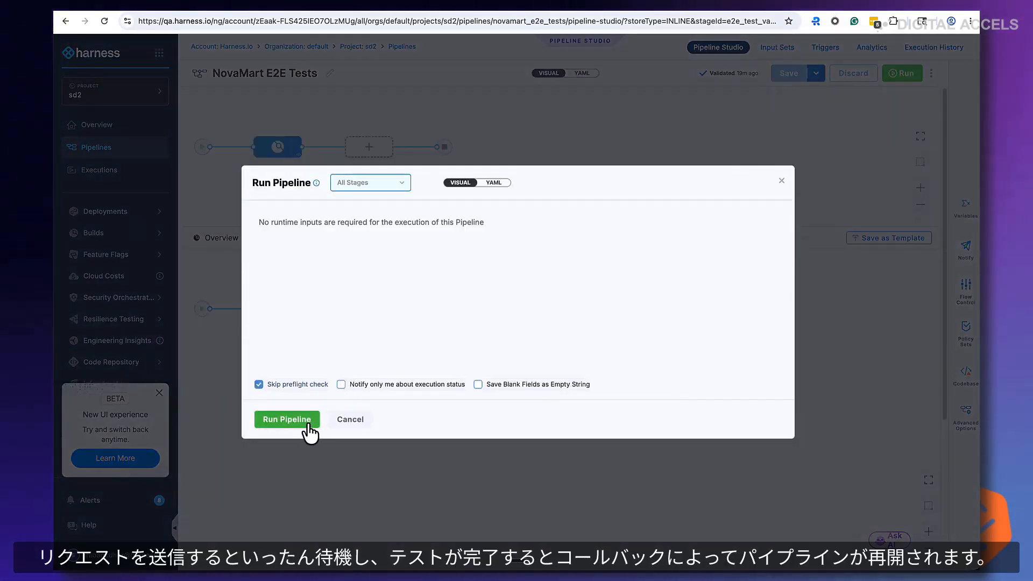
{"action": "left_click", "coordinate": [309, 425]}
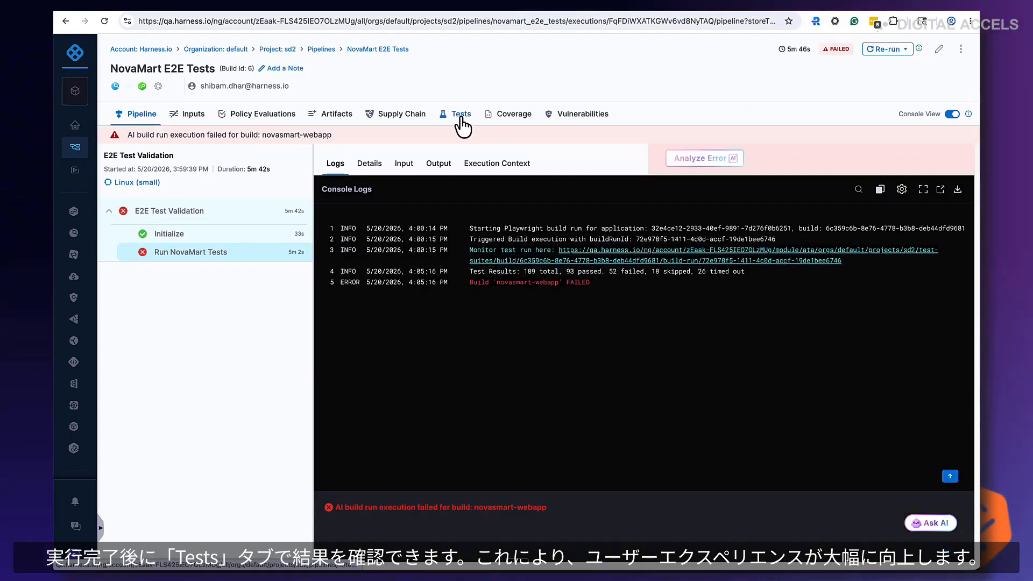
{"action": "left_click", "coordinate": [460, 117]}
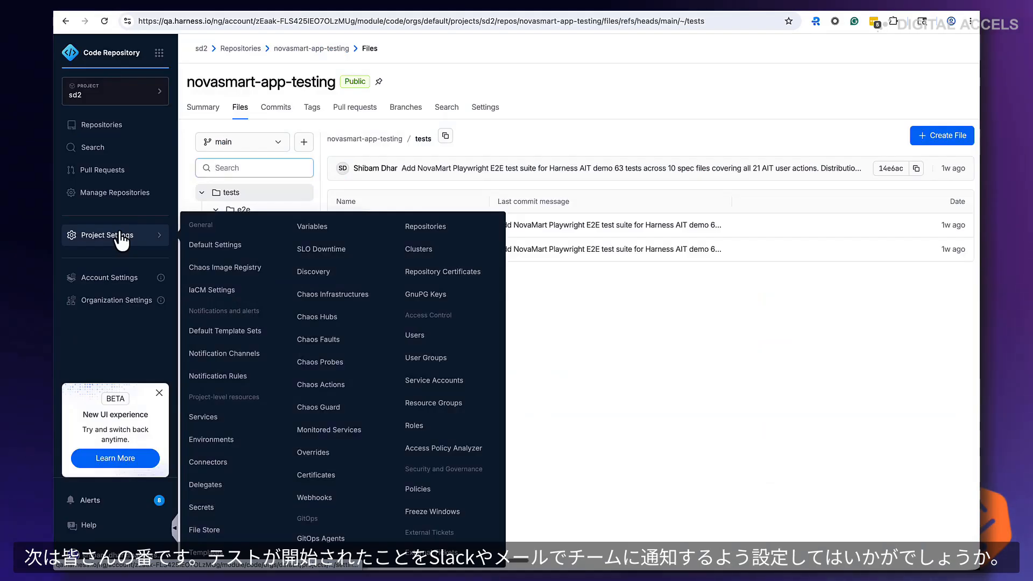
Open the project's notifications and alerts settings and start a notification setup
{"action": "left_click", "coordinate": [94, 237]}
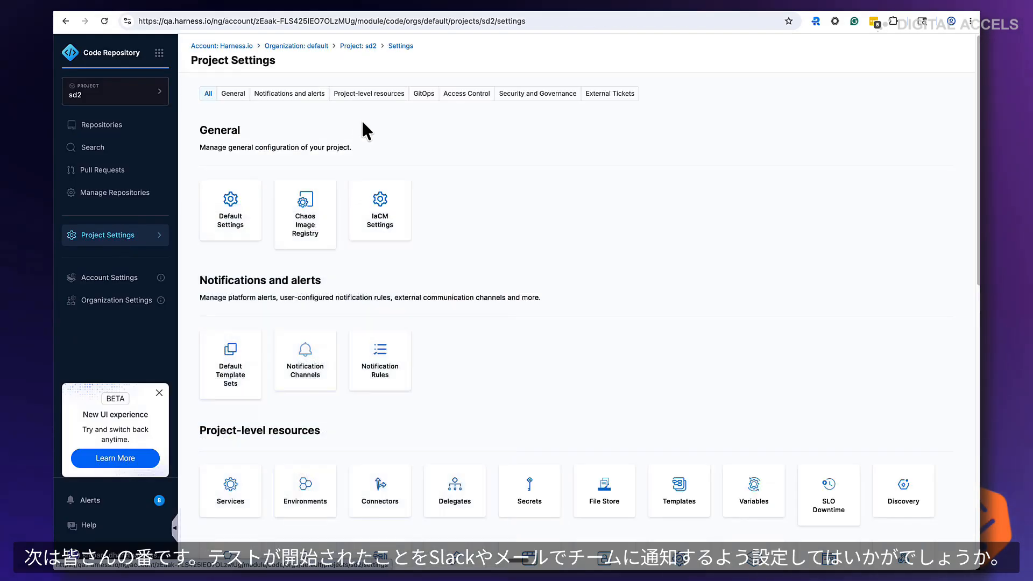
{"action": "left_click", "coordinate": [294, 94]}
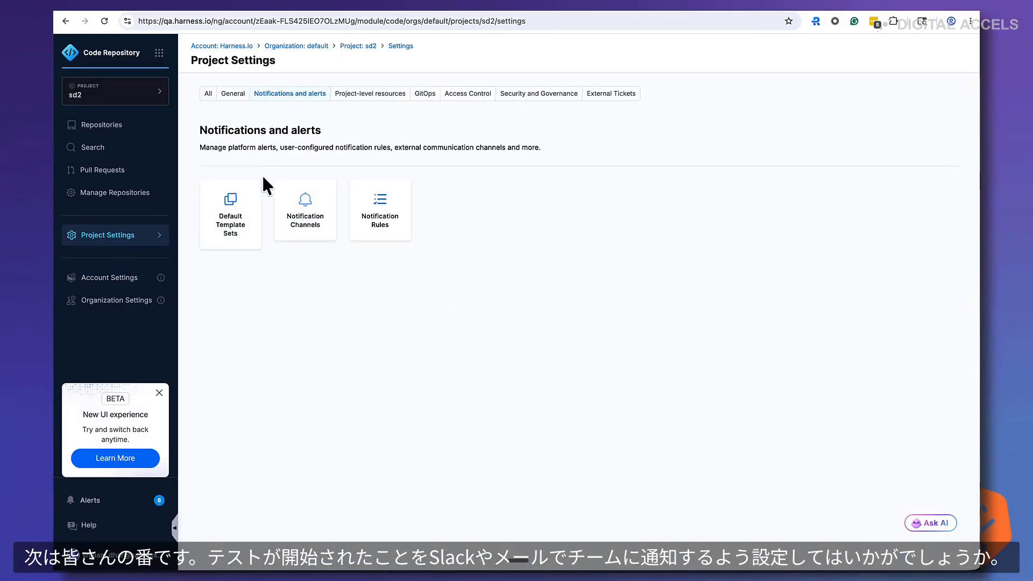
{"action": "left_click", "coordinate": [261, 92]}
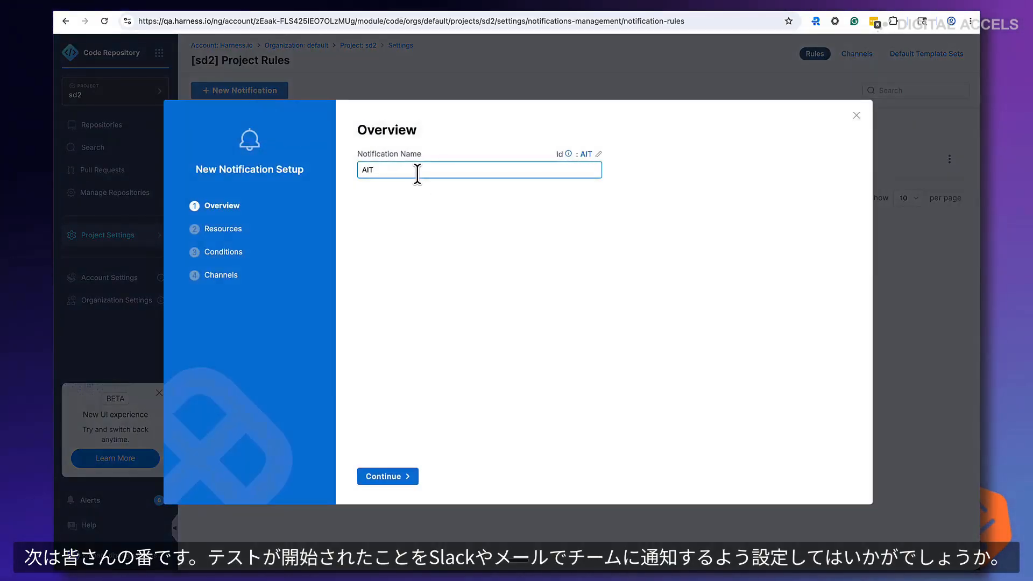
Step through the notification's resource type and playwright-test-update condition pages
{"action": "left_click", "coordinate": [391, 474]}
{"action": "left_click", "coordinate": [418, 169]}
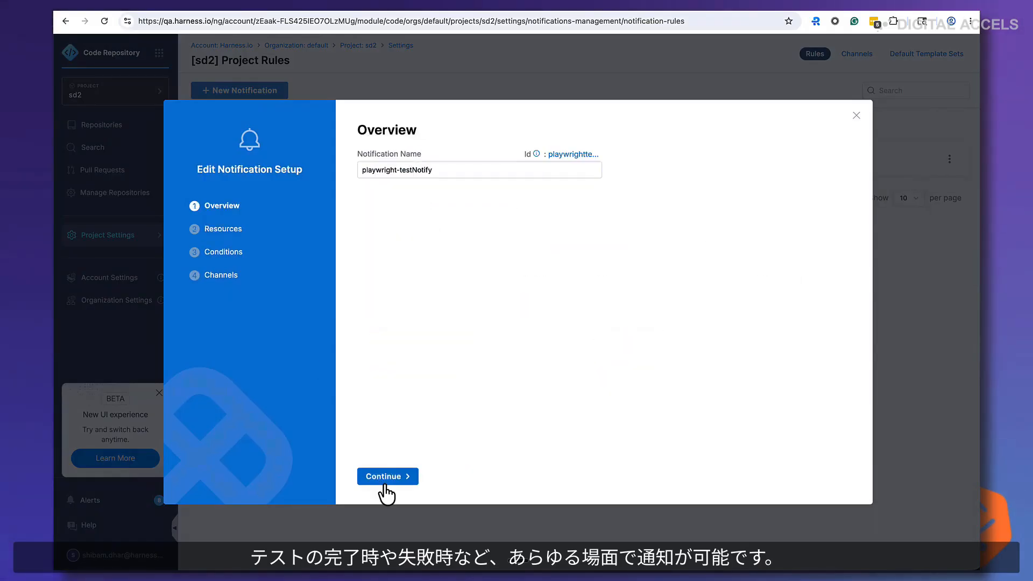
{"action": "left_click", "coordinate": [385, 481]}
{"action": "left_click", "coordinate": [452, 479]}
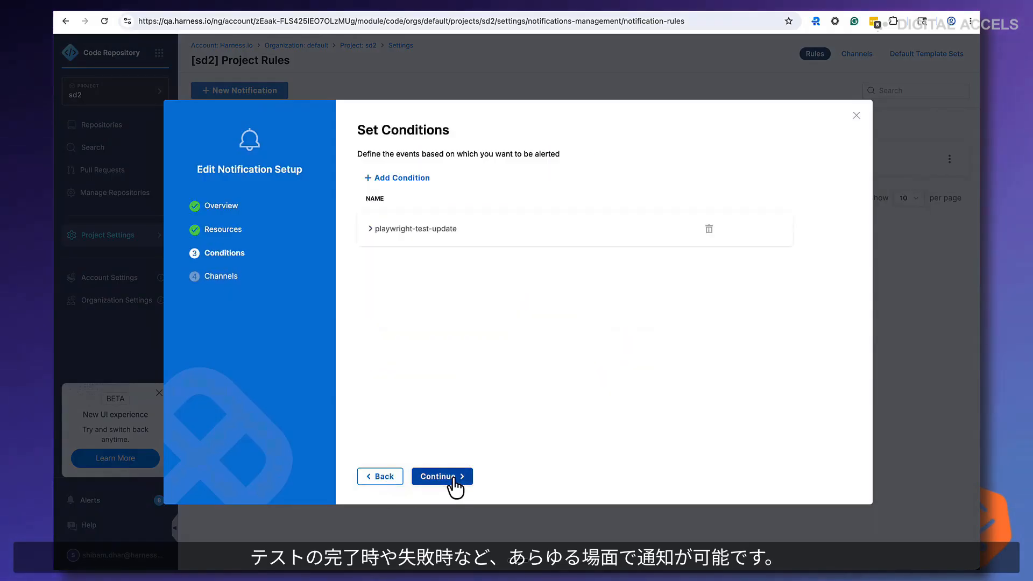
{"action": "left_click", "coordinate": [370, 229]}
{"action": "left_click", "coordinate": [455, 477]}
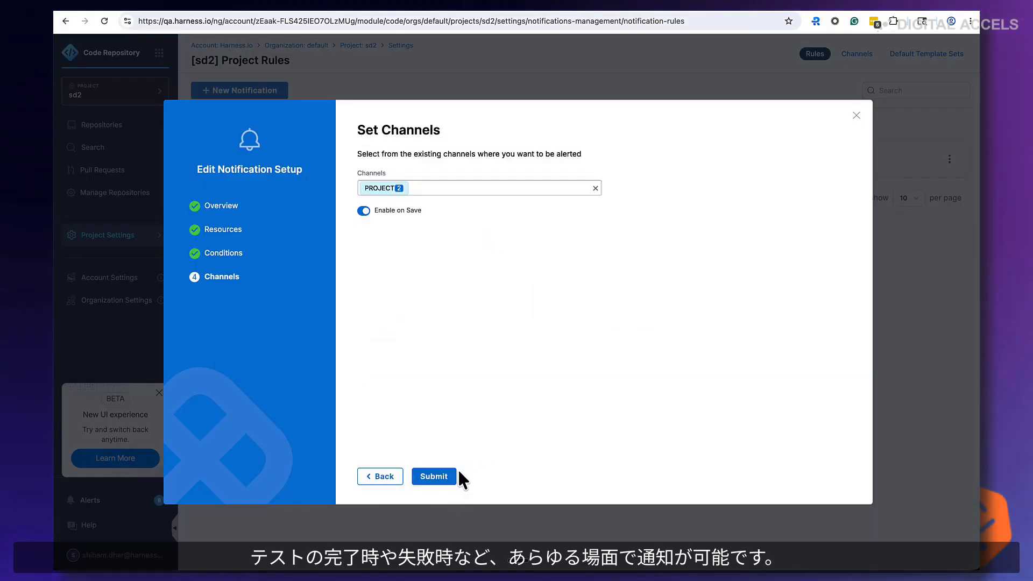
Review the selected slack and sd-email channels and submit the notification rule
{"action": "left_click", "coordinate": [402, 189]}
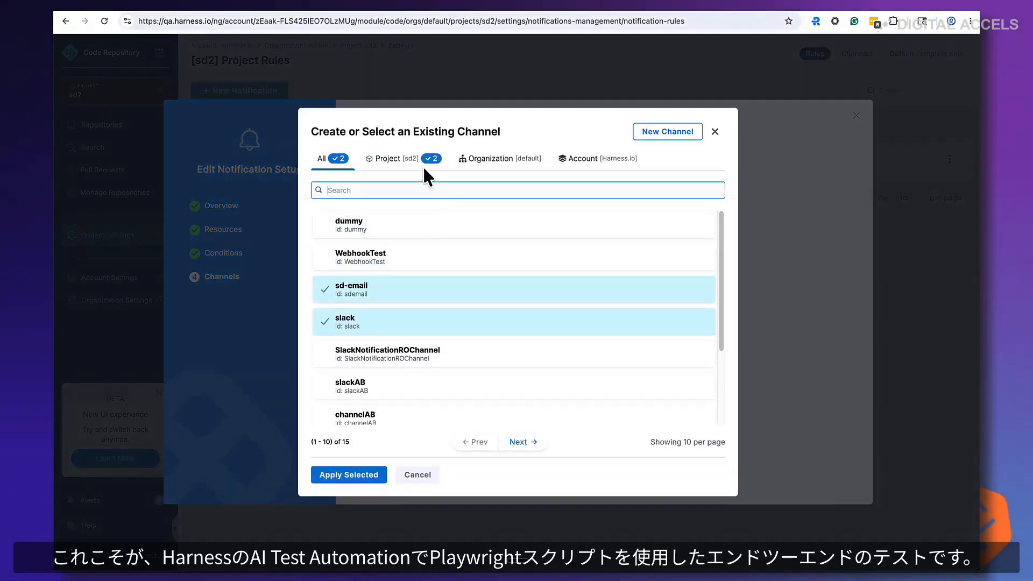
{"action": "left_click", "coordinate": [714, 133]}
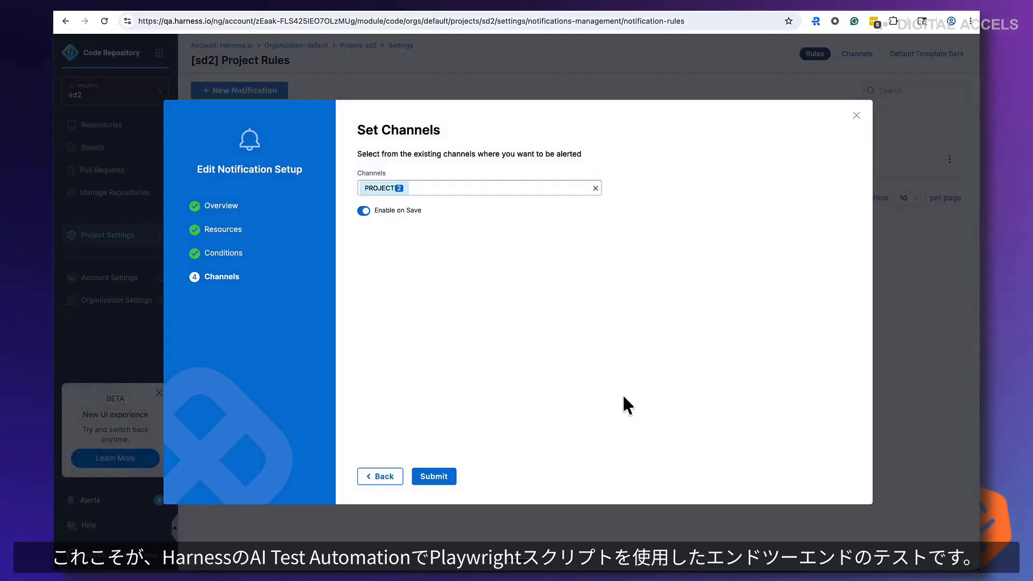
{"action": "left_click", "coordinate": [437, 480]}
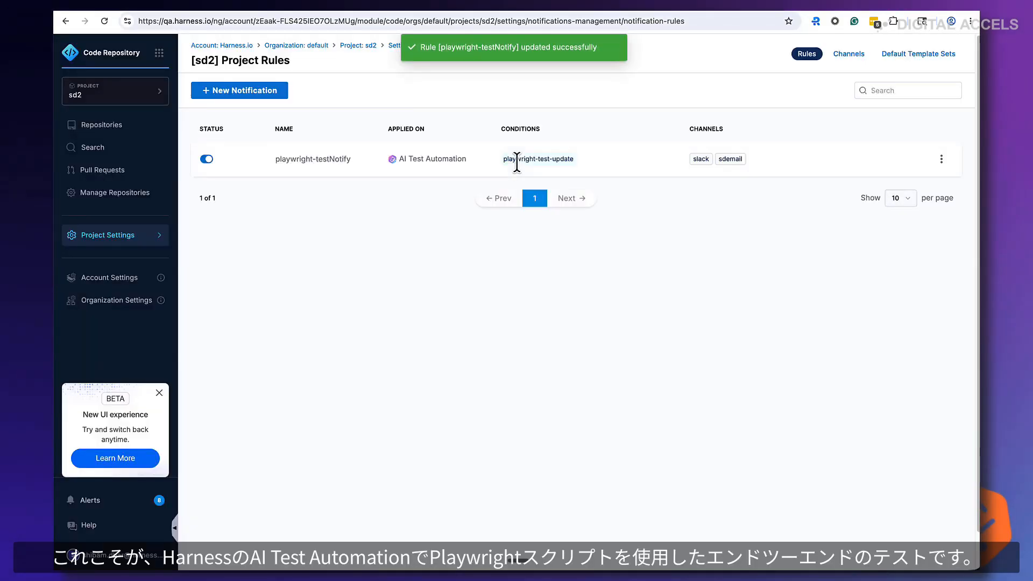